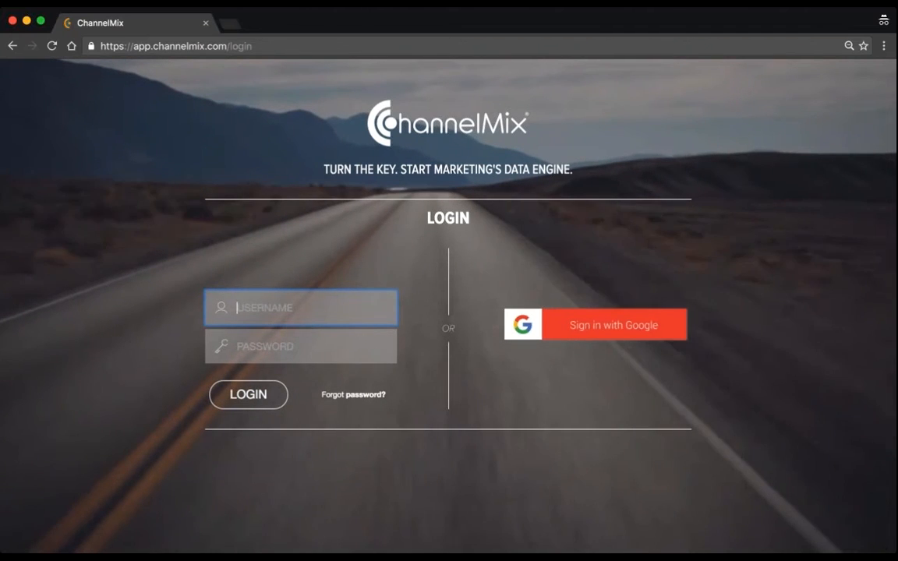
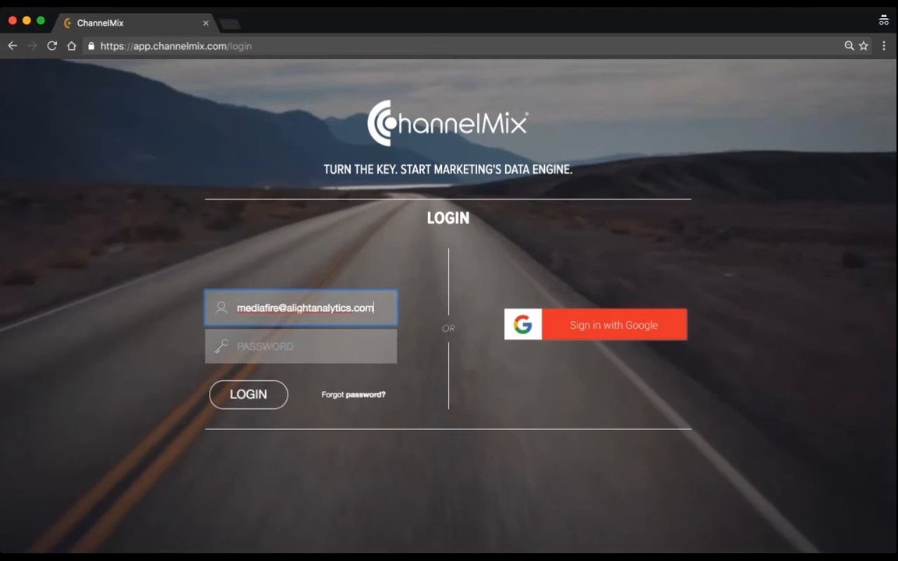
# Log in to the ChannelMix account with the account's e-mail as username and the account password
pyautogui.press('Tab')
pyautogui.write('****************')
pyautogui.press('Return')
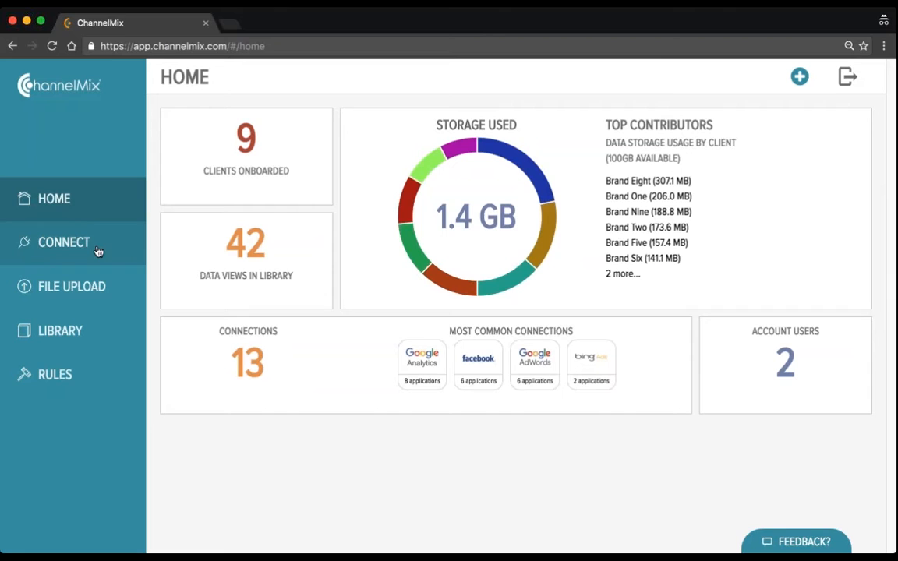
# Open the connections overview, look through the Brand Eight and Brand Five connections, and switch the client to Brand Four
pyautogui.click(70, 244)
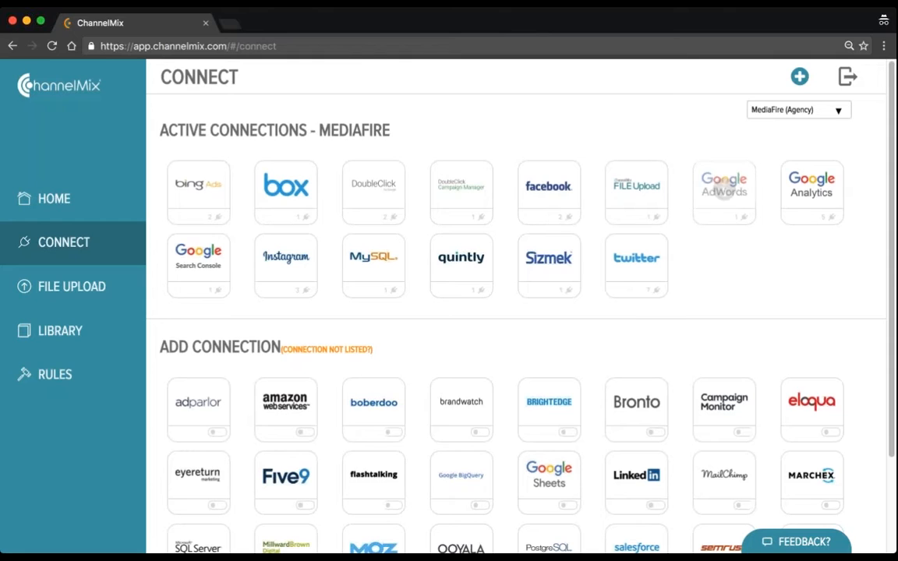
pyautogui.click(811, 123)
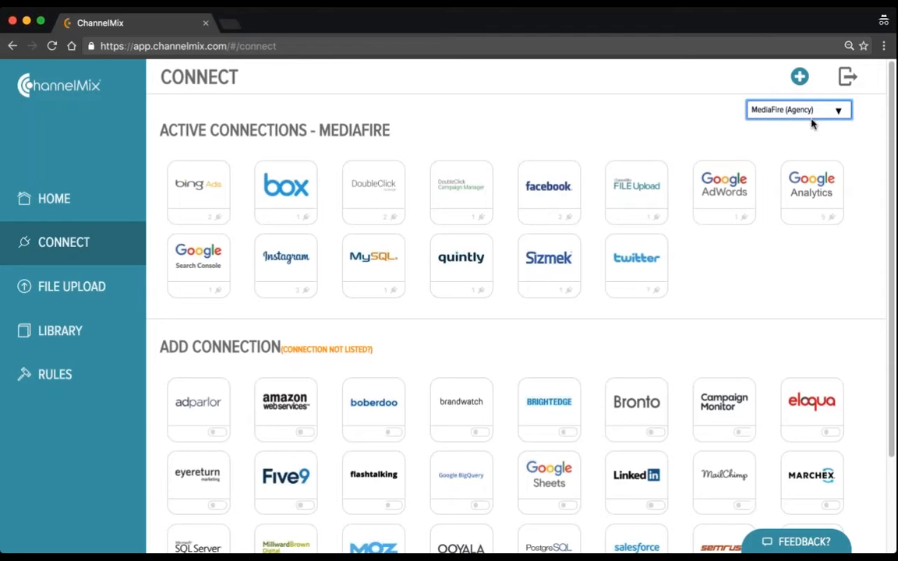
pyautogui.click(811, 123)
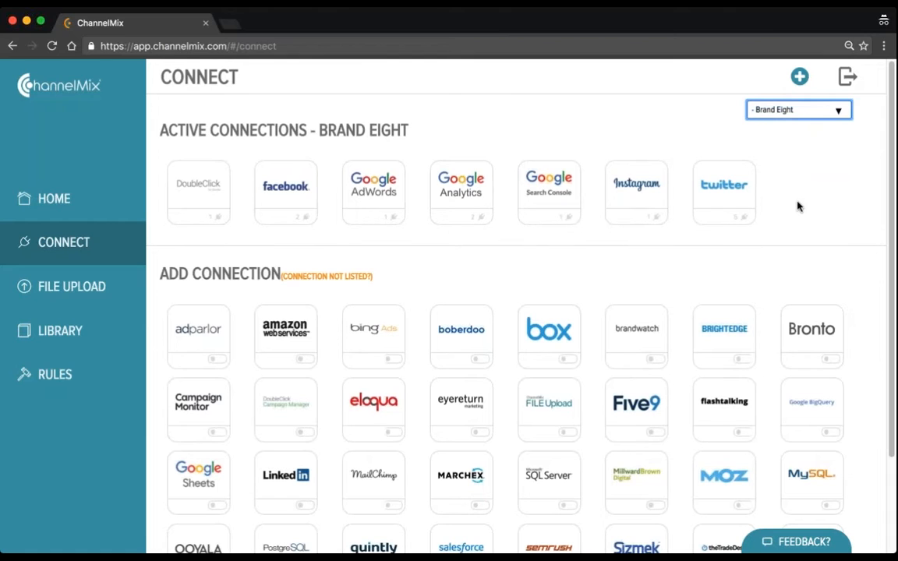
pyautogui.click(814, 117)
pyautogui.click(811, 120)
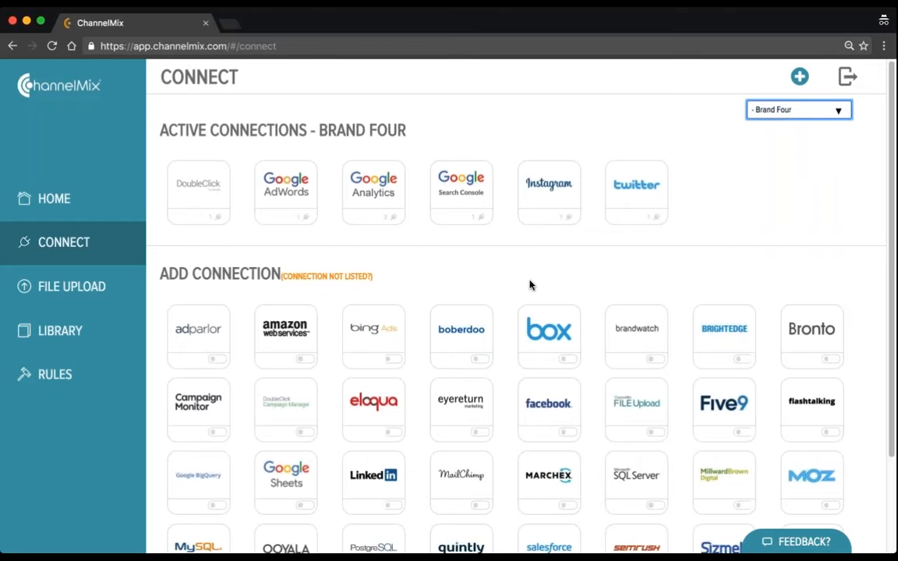
# Add a Facebook connection to Brand Four, accept the redirect for Facebook authorization, and select Brand Four again
pyautogui.click(544, 406)
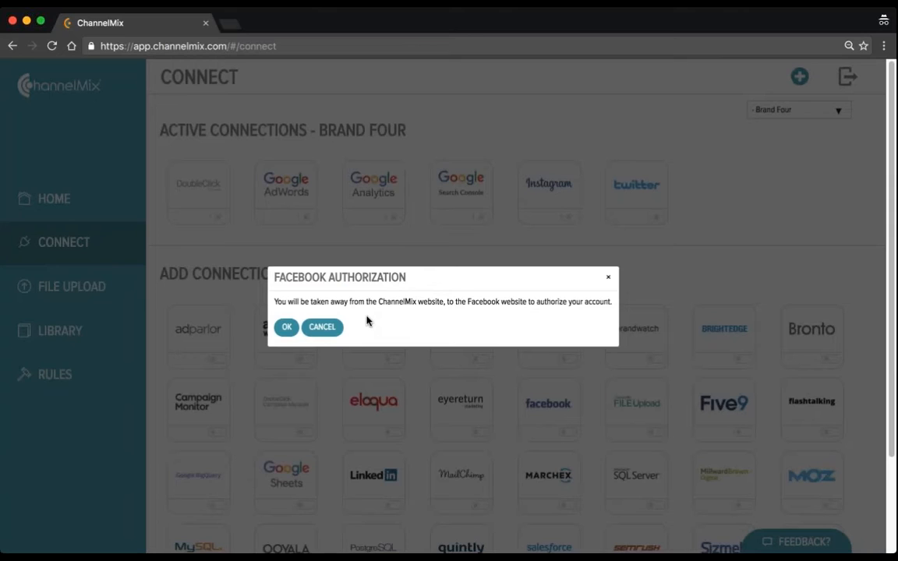
pyautogui.click(287, 328)
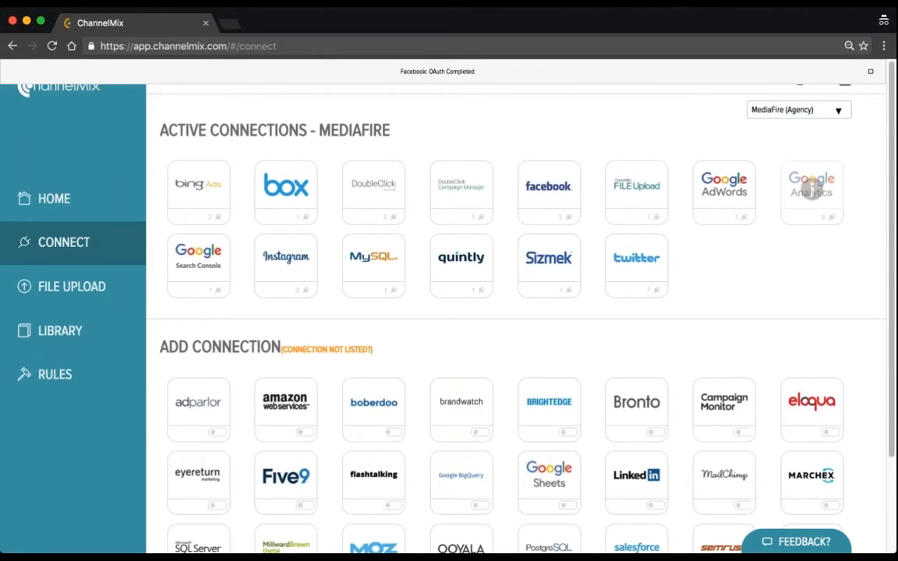
pyautogui.click(799, 110)
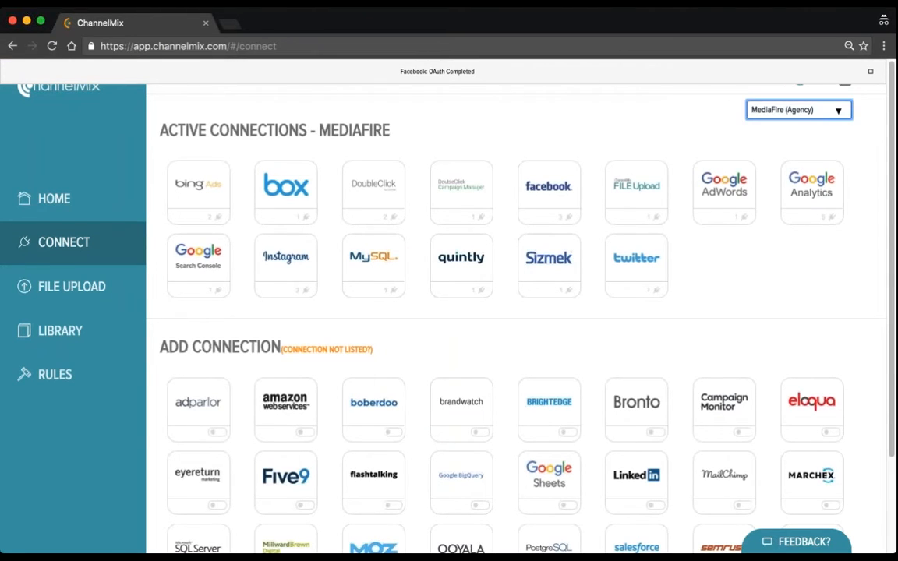
pyautogui.click(819, 148)
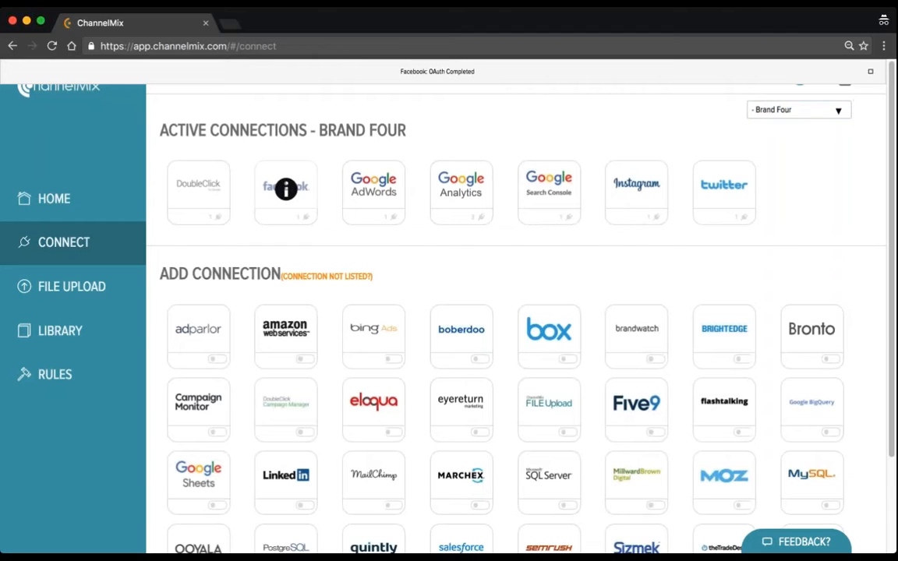
# Check which profiles are available under Brand Four's new Facebook credential, then collapse its list
pyautogui.click(285, 188)
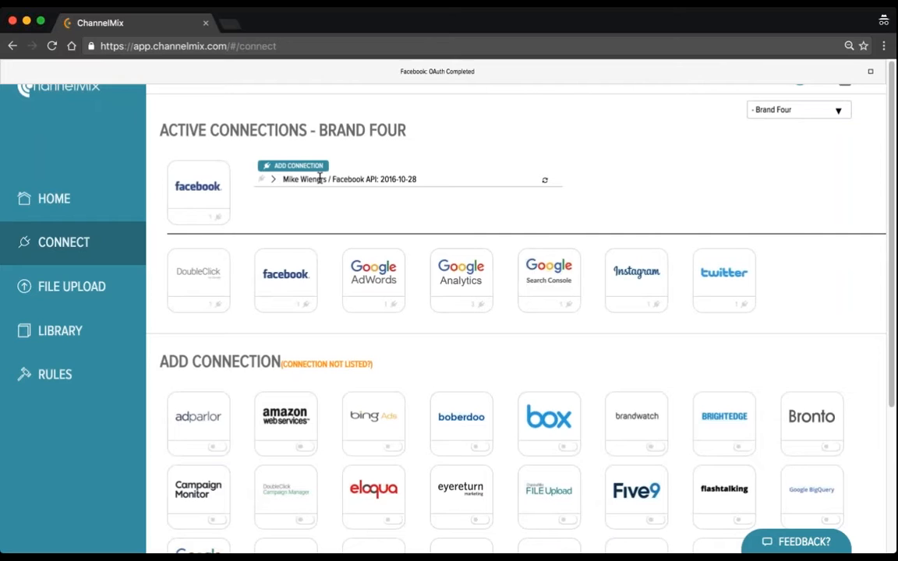
pyautogui.click(275, 181)
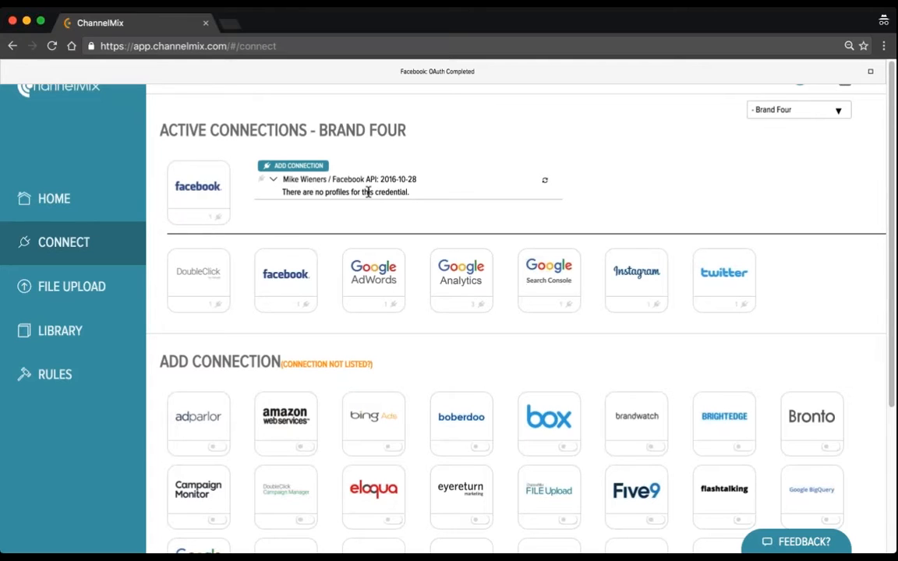
pyautogui.click(275, 181)
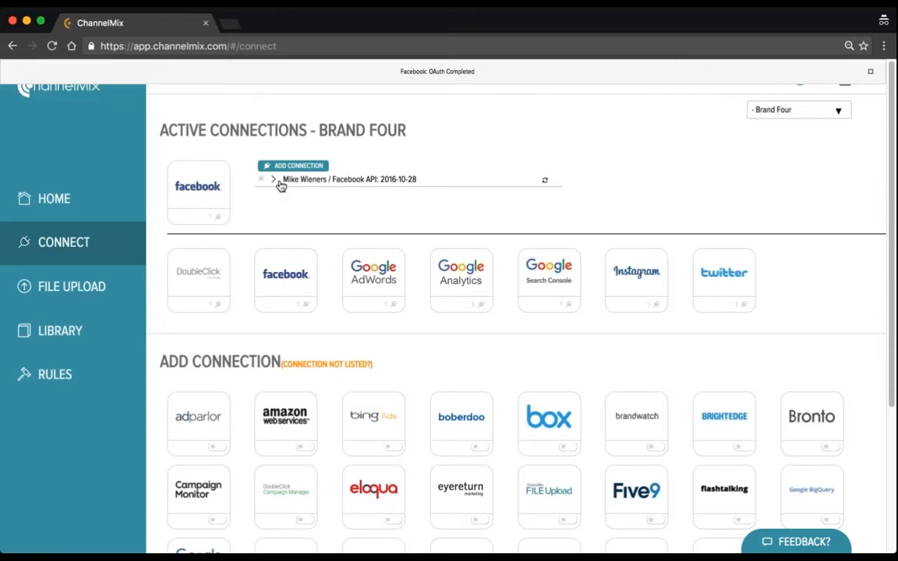
# Switch to MediaFire (Agency) and list the profiles of the Google Analytics API for Brand One credential dated 2016-08-24
pyautogui.click(787, 114)
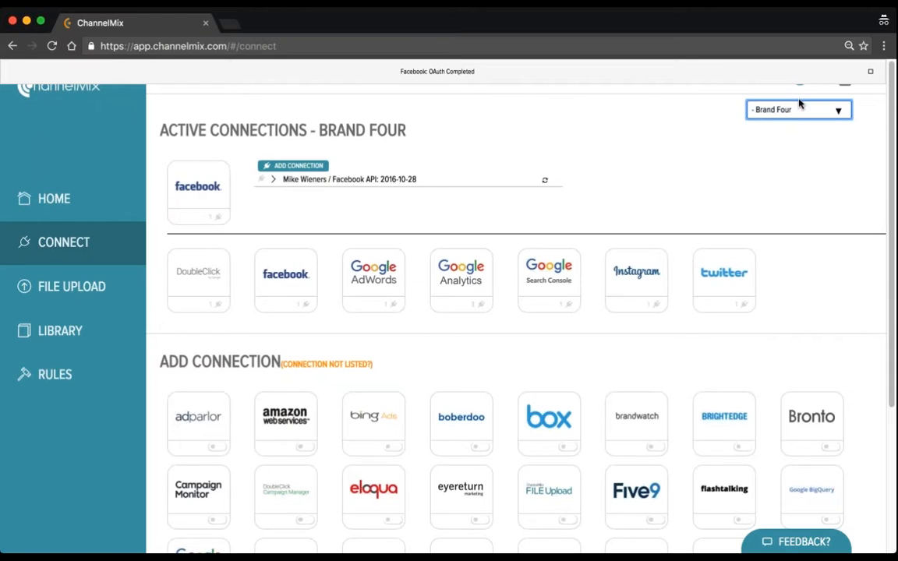
pyautogui.click(728, 138)
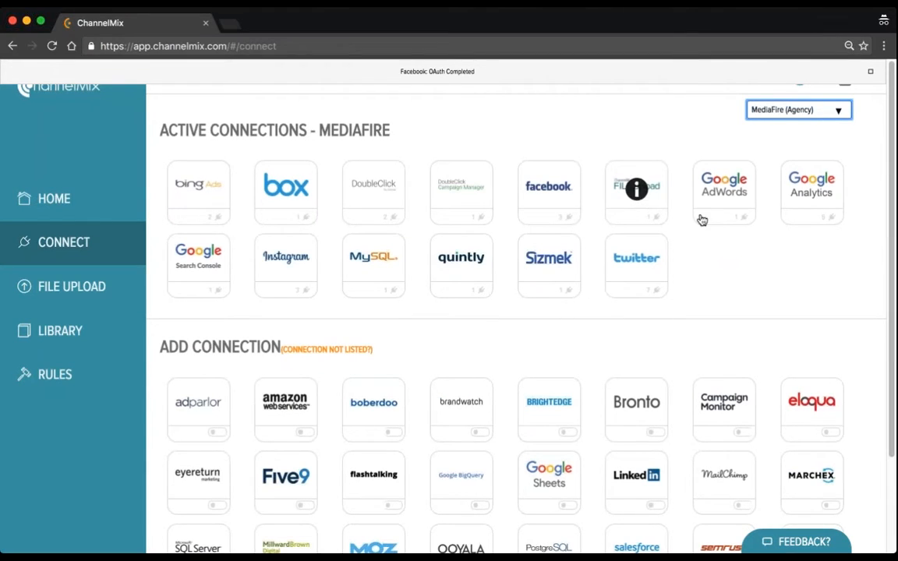
pyautogui.click(812, 189)
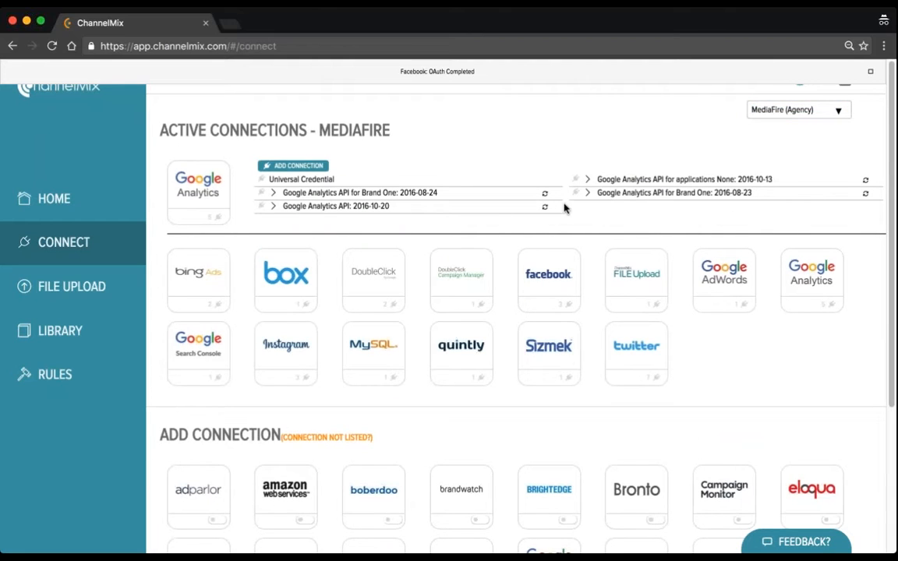
pyautogui.click(274, 193)
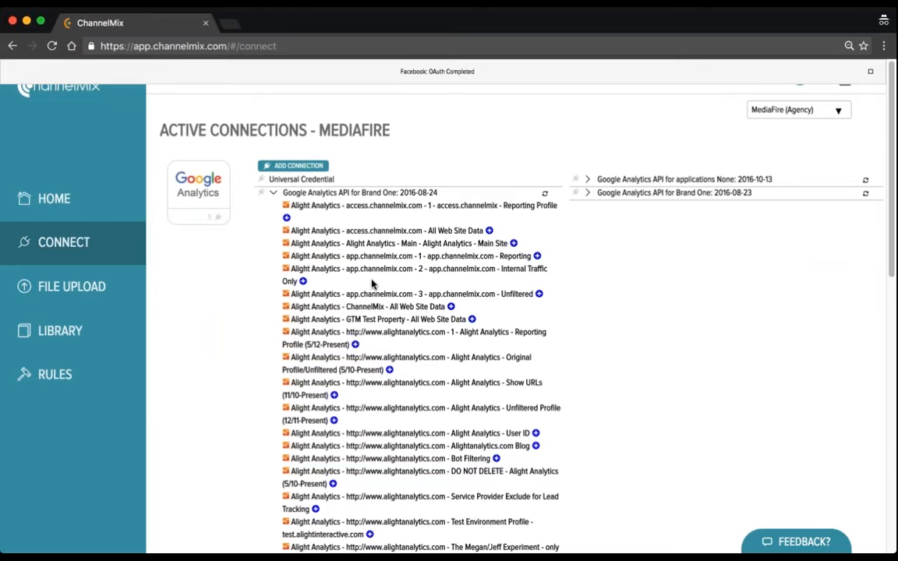
pyautogui.scroll(-3, 334, 250)
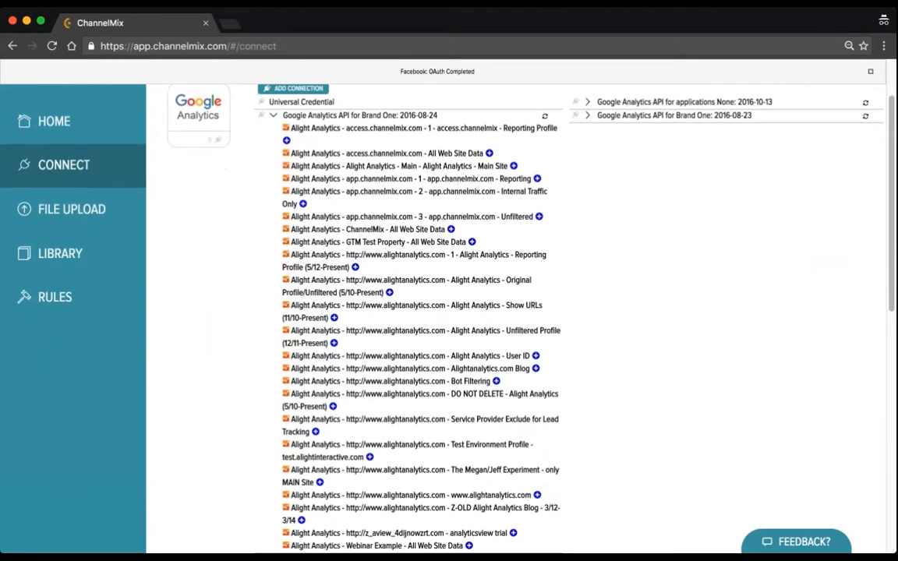
pyautogui.scroll(-3, 443, 312)
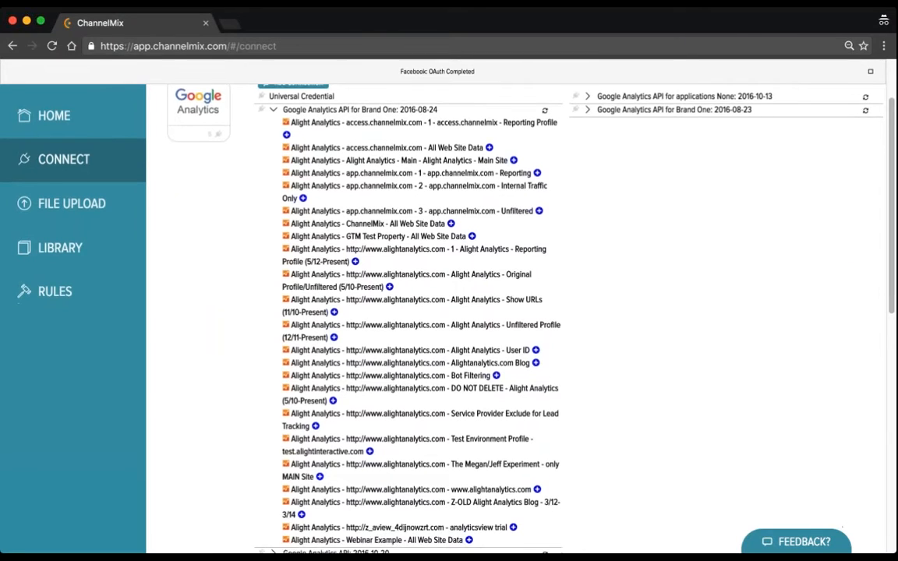
pyautogui.scroll(2, 443, 311)
pyautogui.scroll(2, 443, 312)
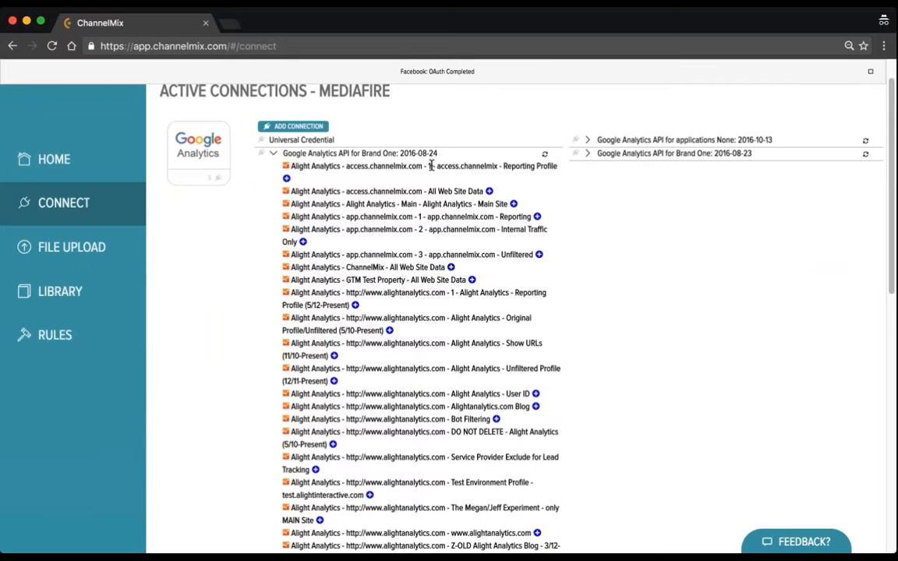
# Assign the "access.channelmix - Reporting Profile" Google Analytics view to Brand One and collapse the credential's profile list
pyautogui.click(286, 178)
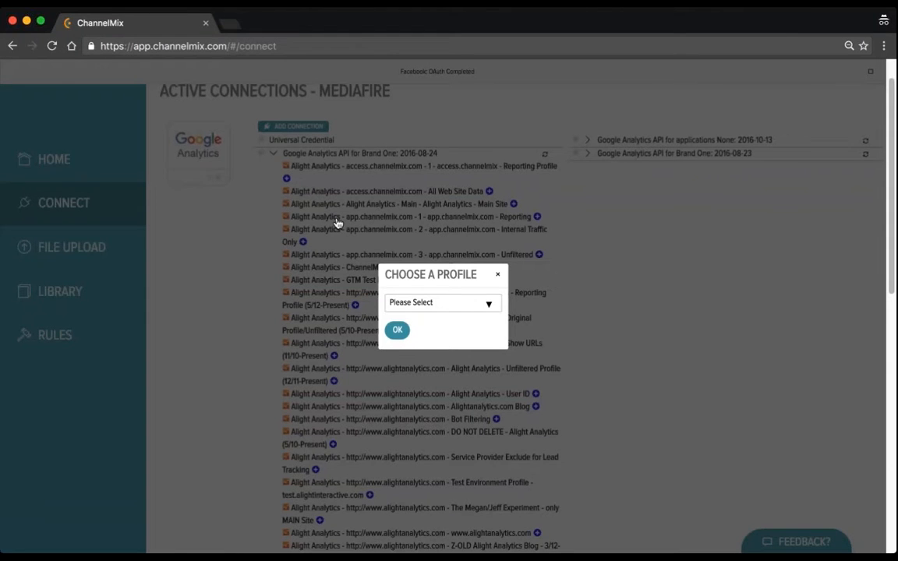
pyautogui.click(440, 359)
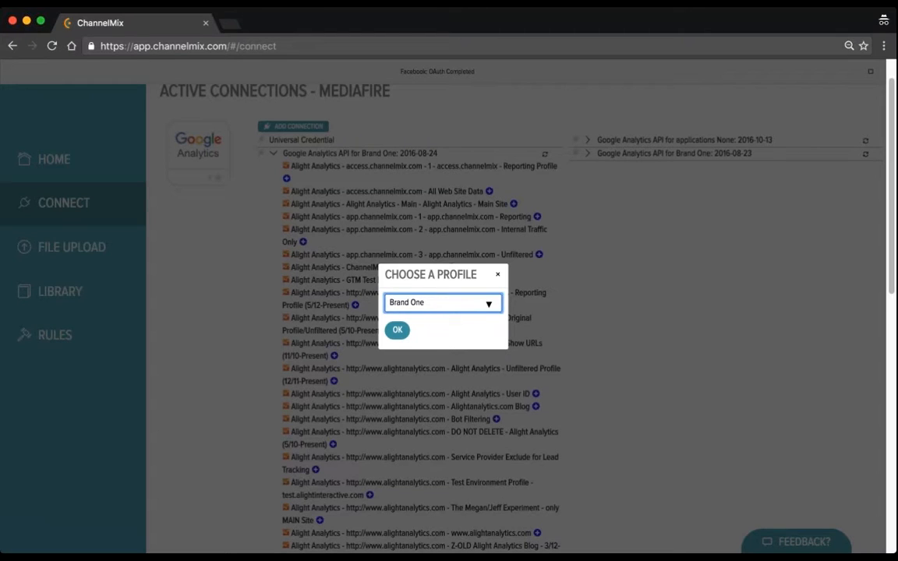
pyautogui.click(396, 330)
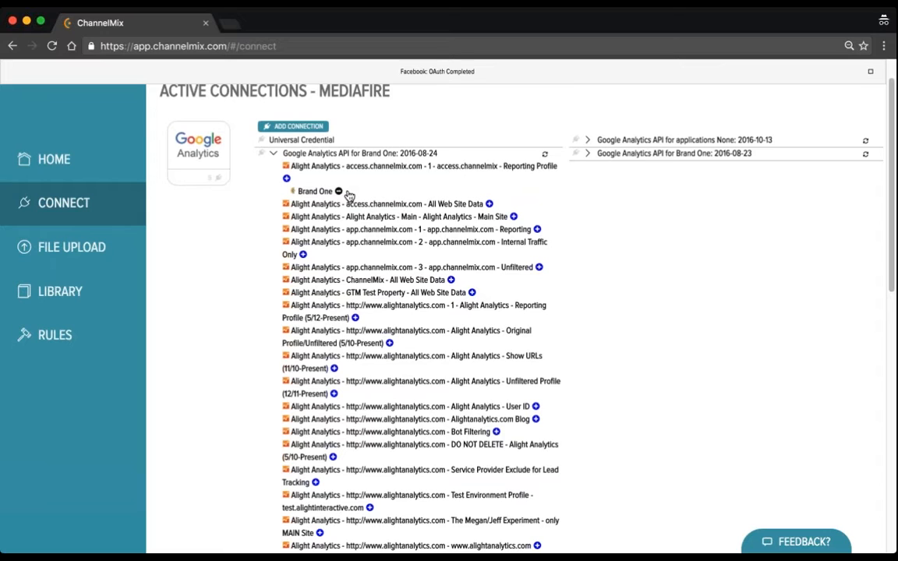
pyautogui.scroll(-1, 348, 195)
pyautogui.scroll(1, 349, 195)
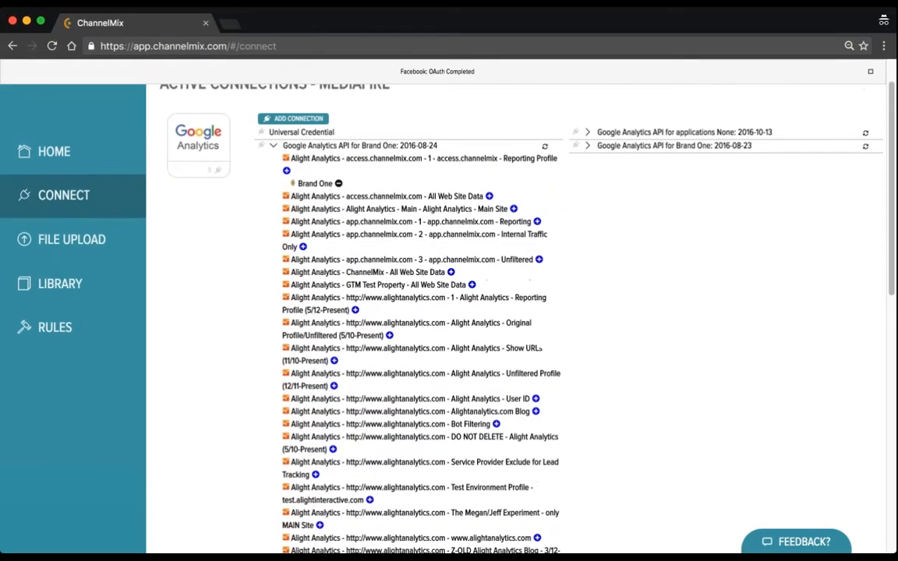
pyautogui.click(274, 146)
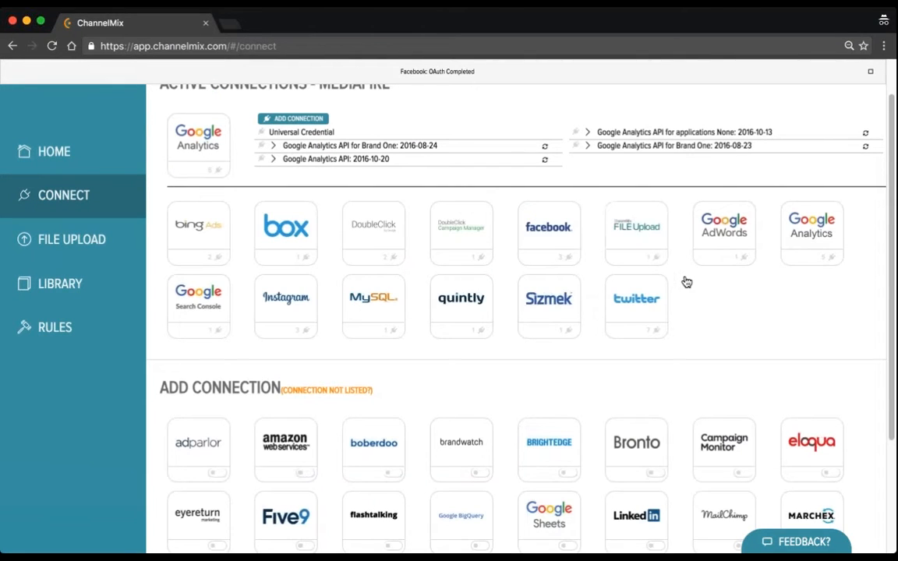
# Request a Marchex connection for MediaFire from the available connections by submitting a Zendesk ticket
pyautogui.scroll(1, 685, 280)
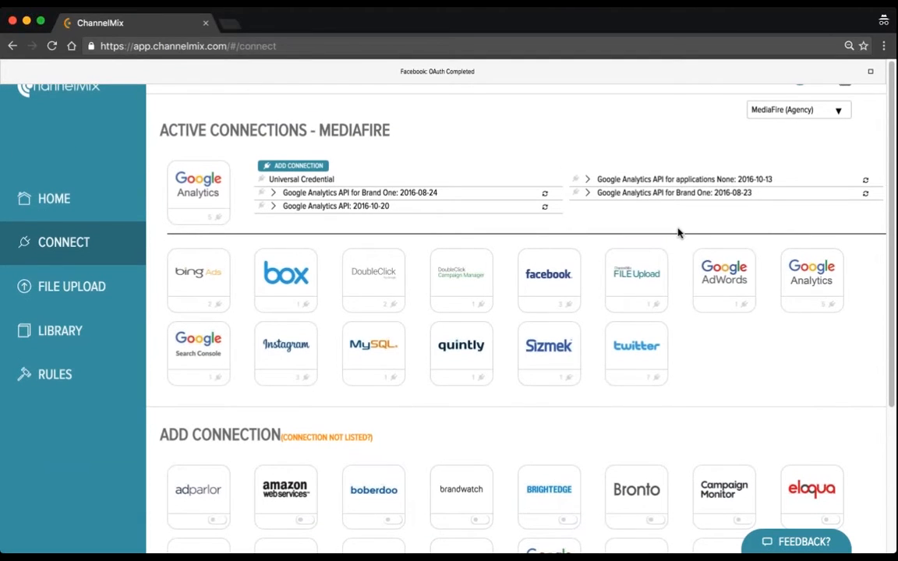
pyautogui.scroll(-1, 545, 415)
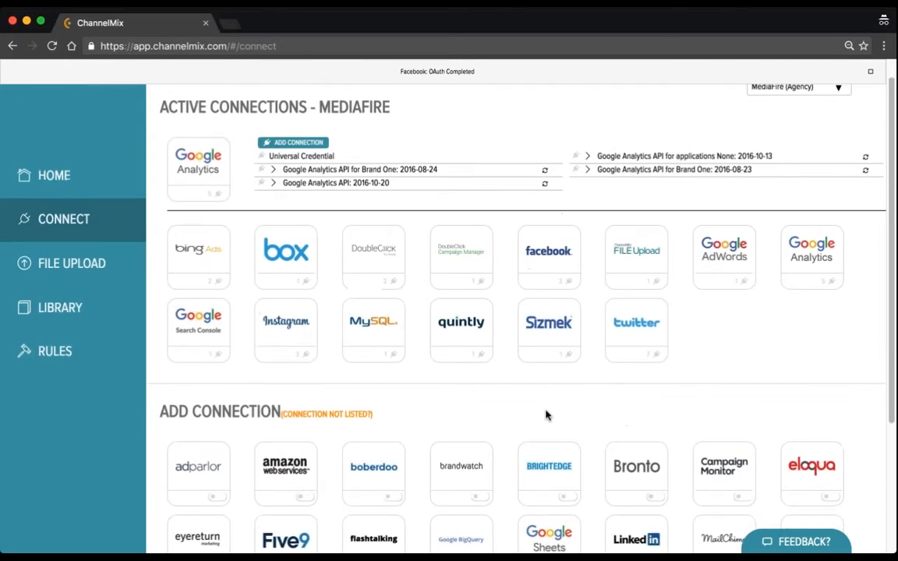
pyautogui.scroll(-2, 546, 414)
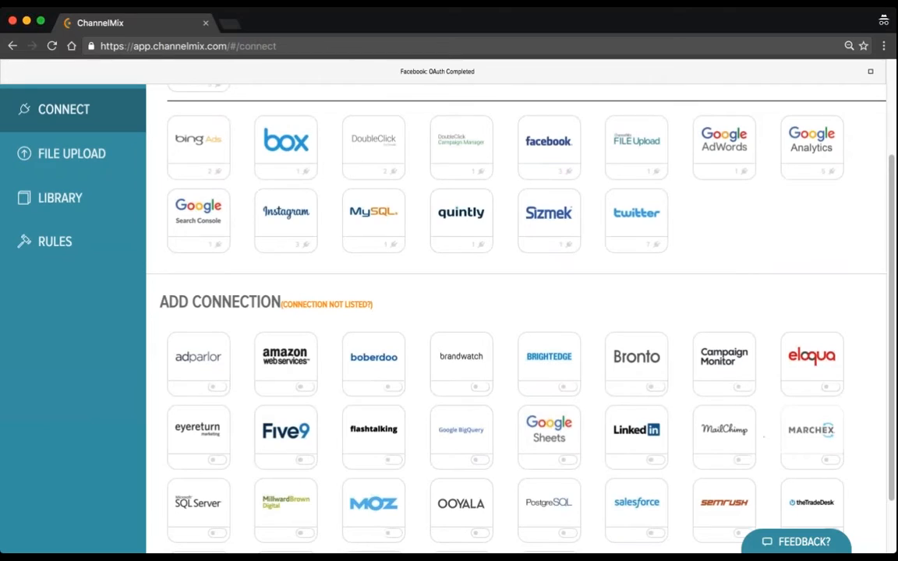
pyautogui.click(787, 431)
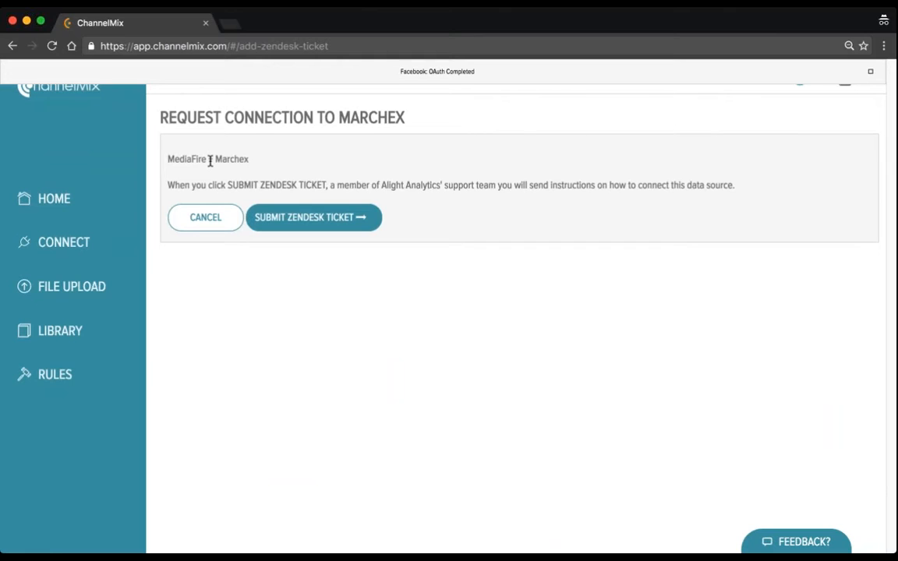
pyautogui.click(314, 221)
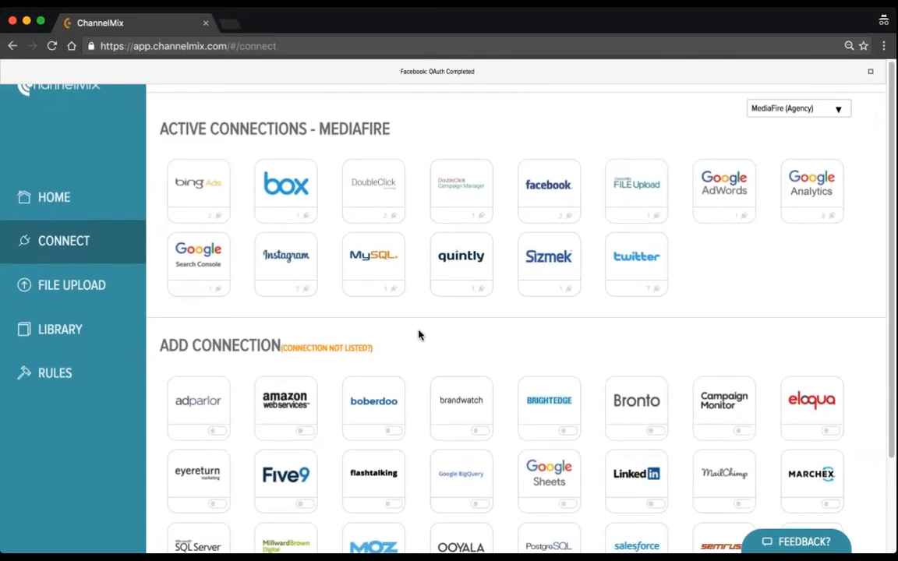
# Submit a request for an unlisted data source reading "I would like to load some sales data files into the database for brand three."
pyautogui.scroll(-2, 418, 335)
pyautogui.scroll(-2, 418, 335)
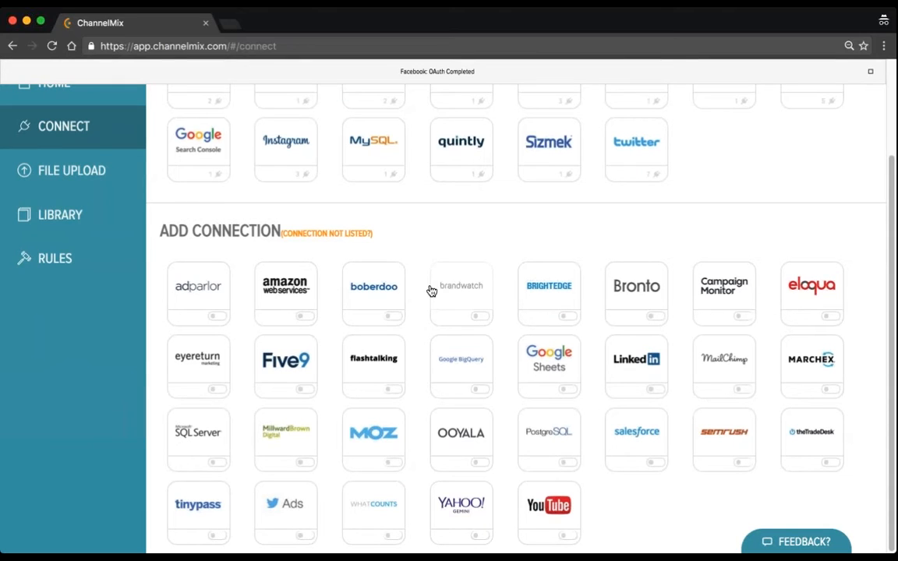
pyautogui.click(353, 236)
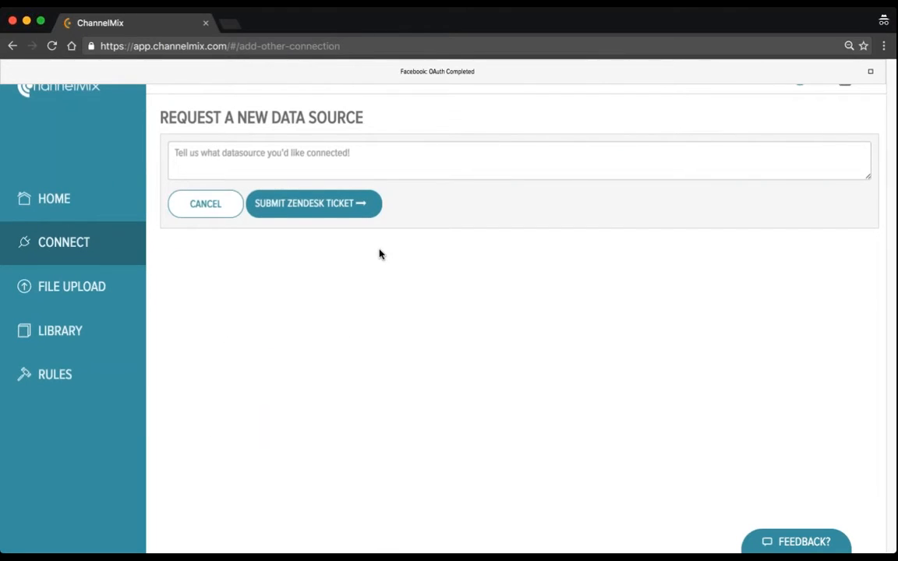
pyautogui.click(361, 151)
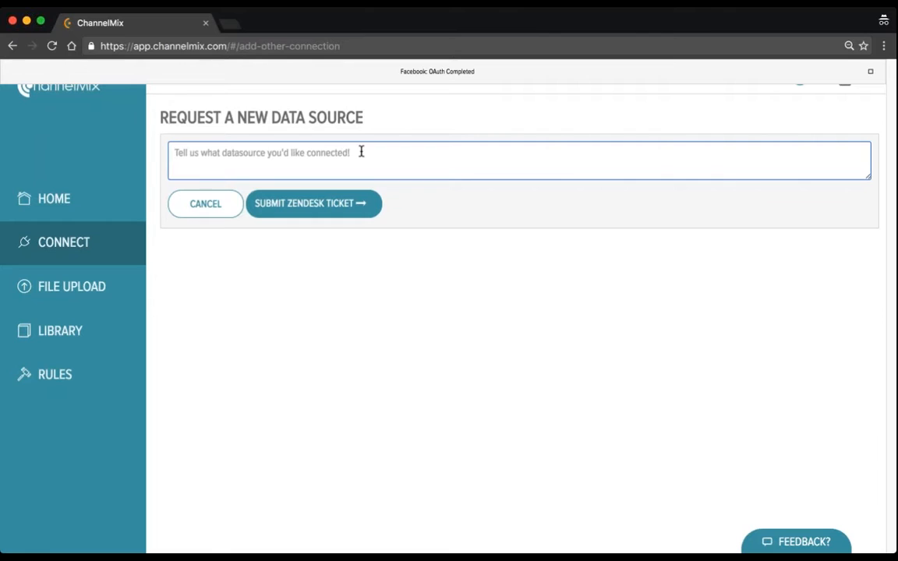
pyautogui.write('I wou')
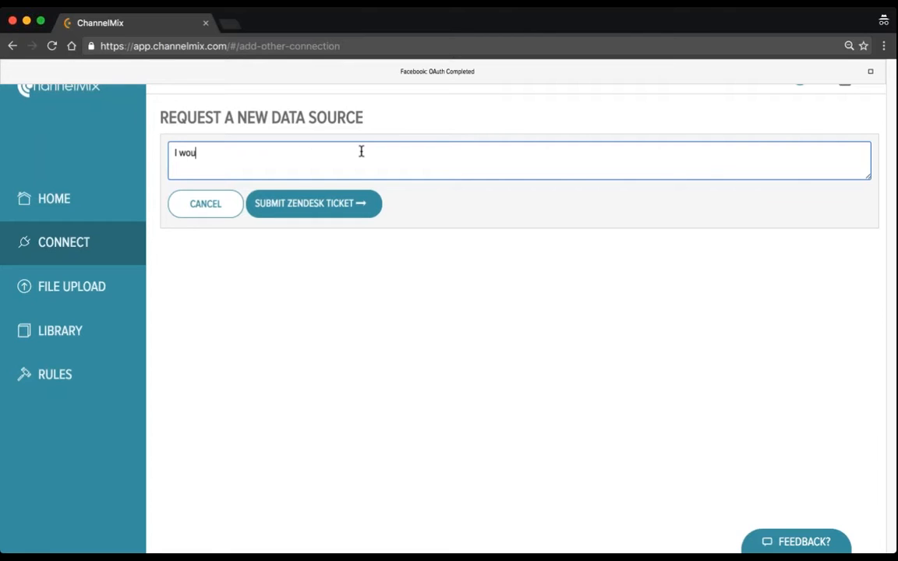
pyautogui.write('ld like to load some')
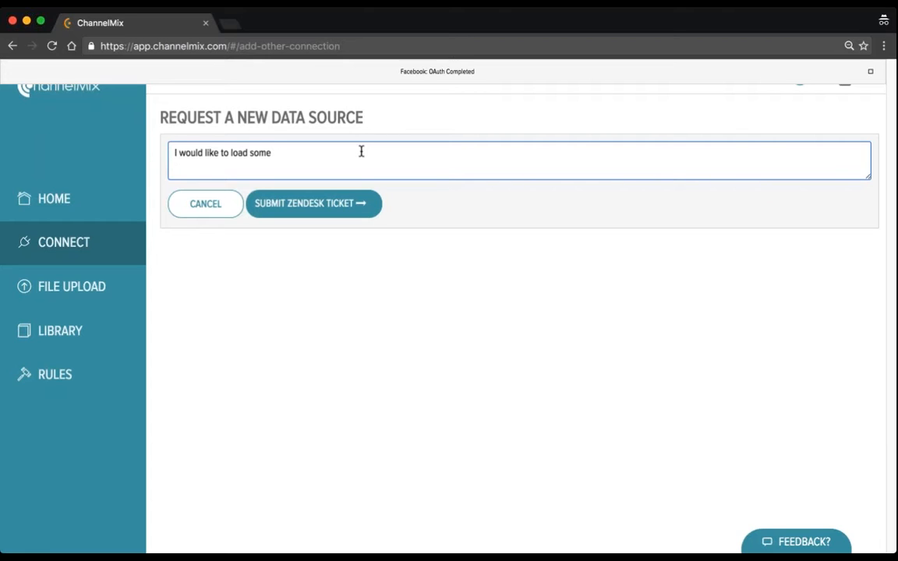
pyautogui.write(' sales data files into m')
pyautogui.press('BackSpace')
pyautogui.write('the d')
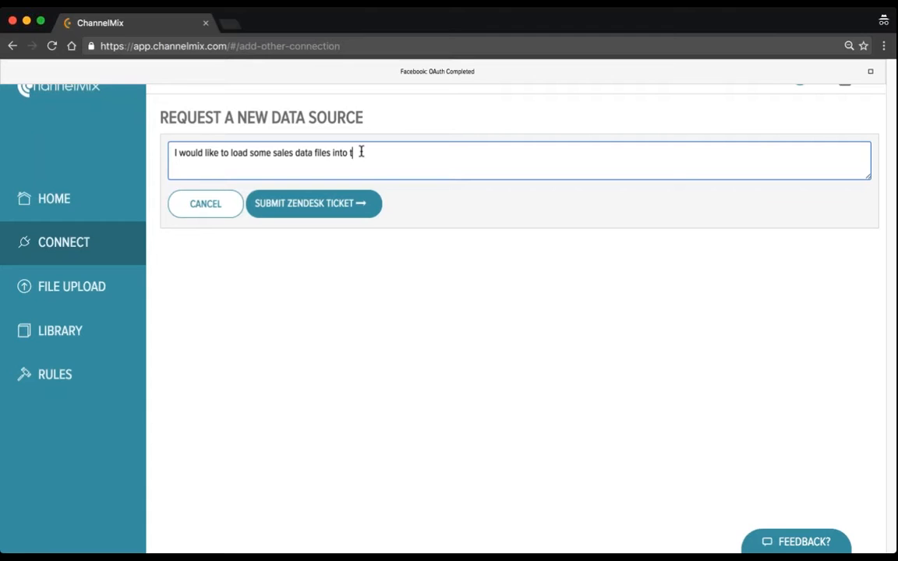
pyautogui.write('atabase for brand t')
pyautogui.write('.')
pyautogui.click(319, 205)
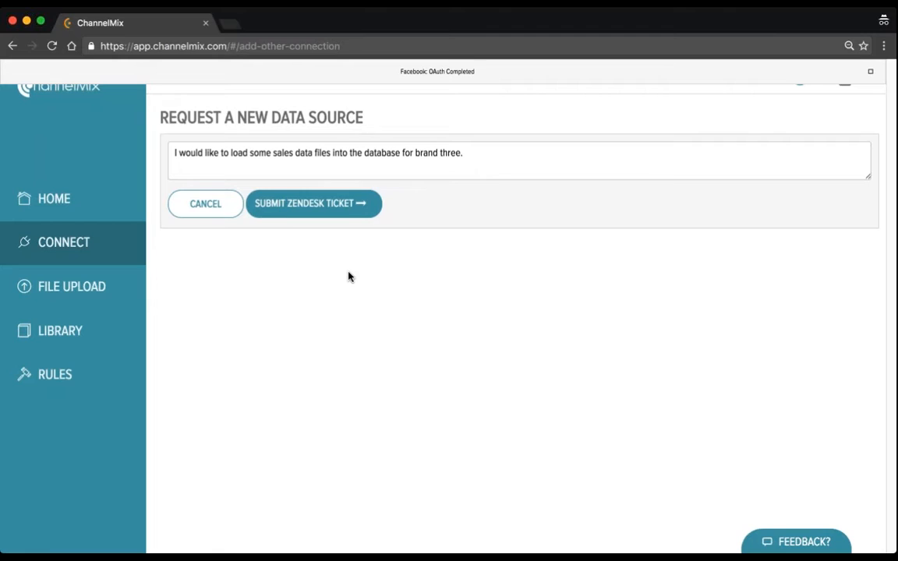
# Dismiss the Facebook notification and upload Yandex Paid Search.xlsx to the file destination "MediaFire - Brand Three - File Upload for Media Fire"
pyautogui.click(101, 289)
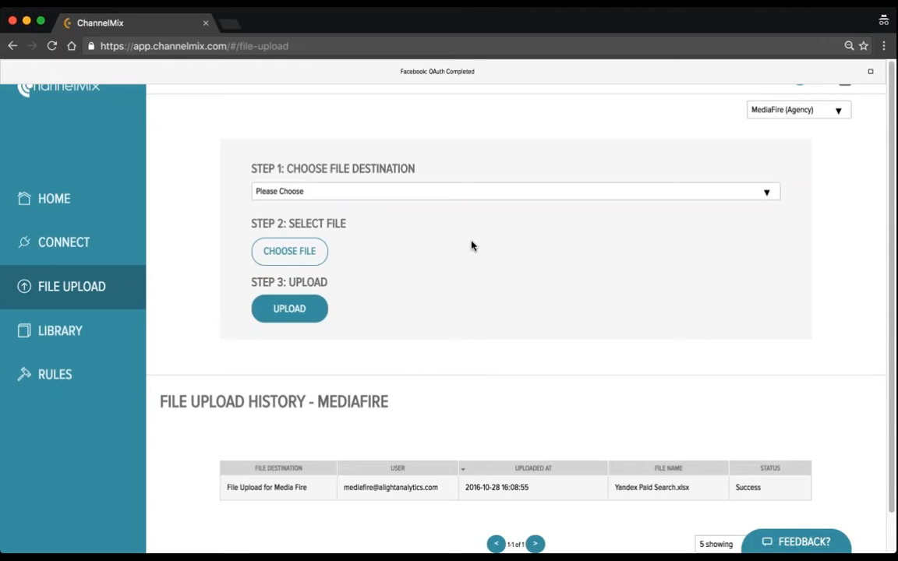
pyautogui.click(871, 74)
pyautogui.press('Tab')
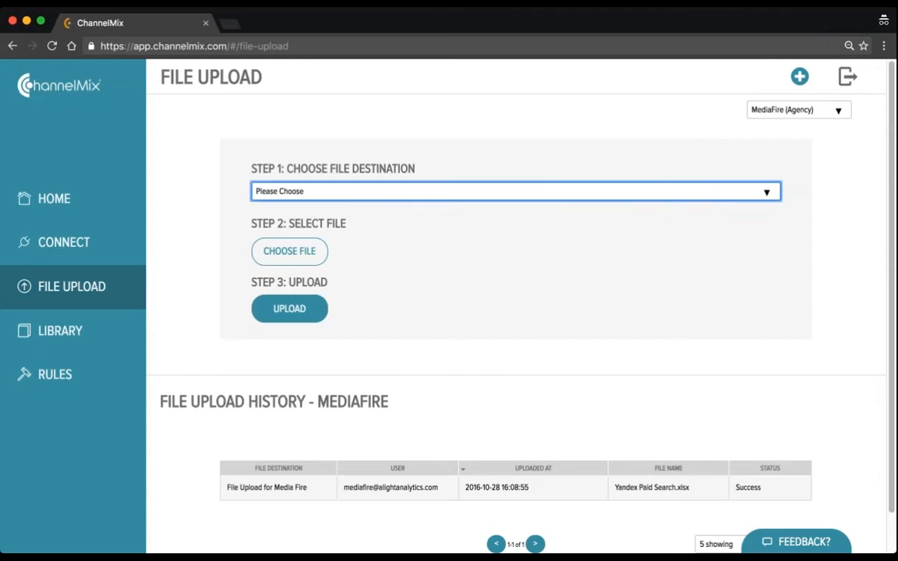
pyautogui.click(371, 227)
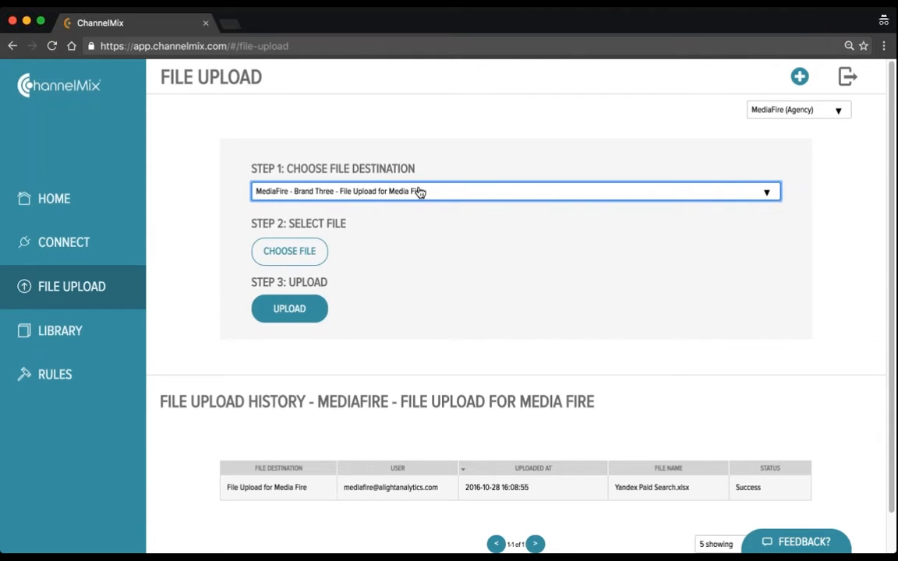
pyautogui.click(289, 256)
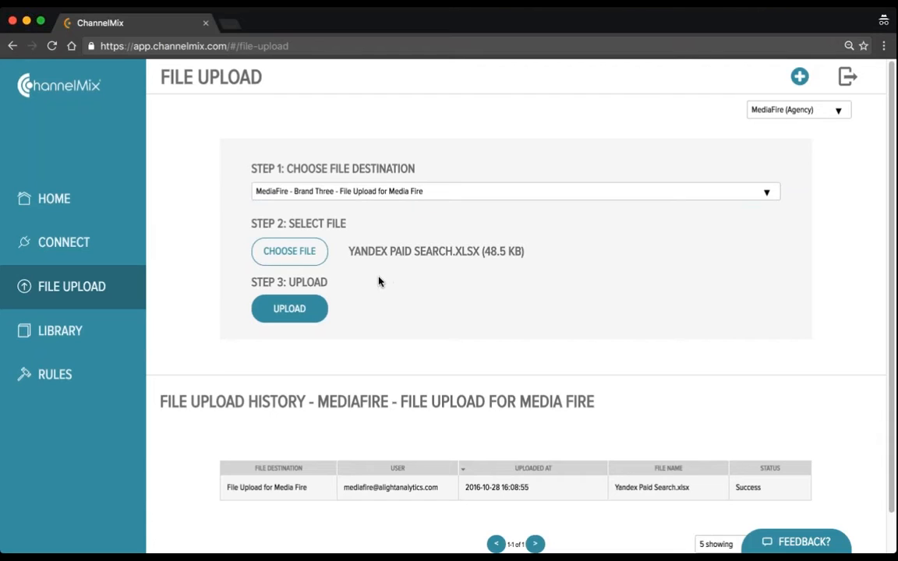
pyautogui.click(295, 310)
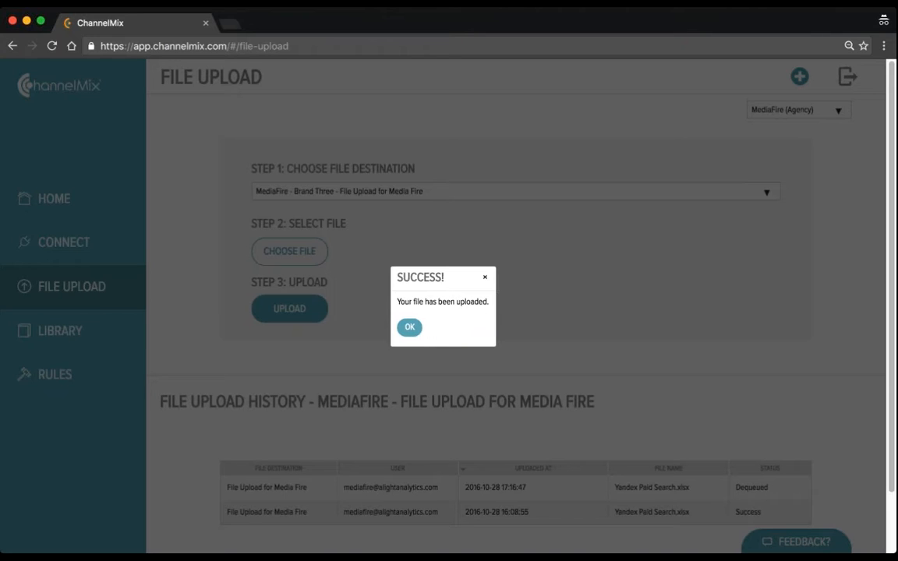
pyautogui.click(409, 327)
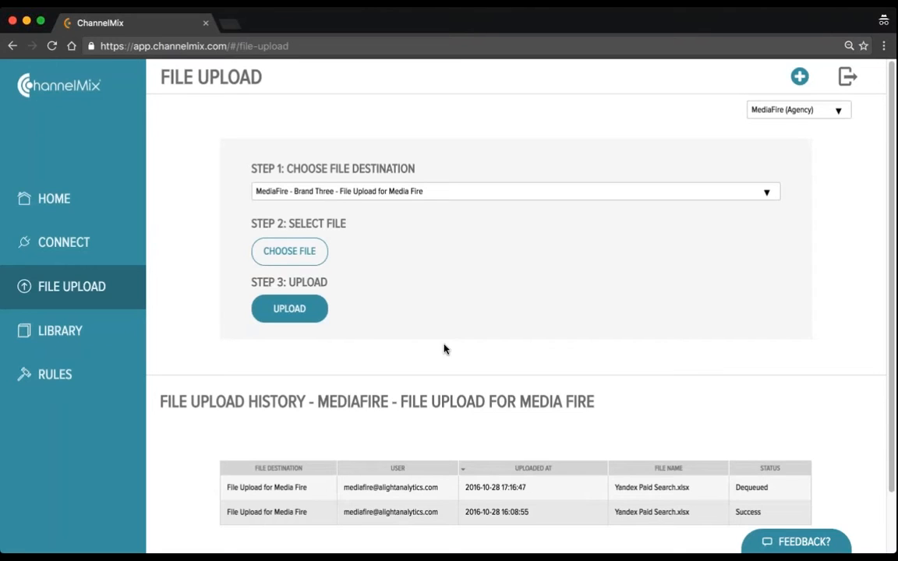
# Check the status of the new Yandex Paid Search.xlsx upload in the file upload history, reloading the page to update it
pyautogui.scroll(-2, 445, 349)
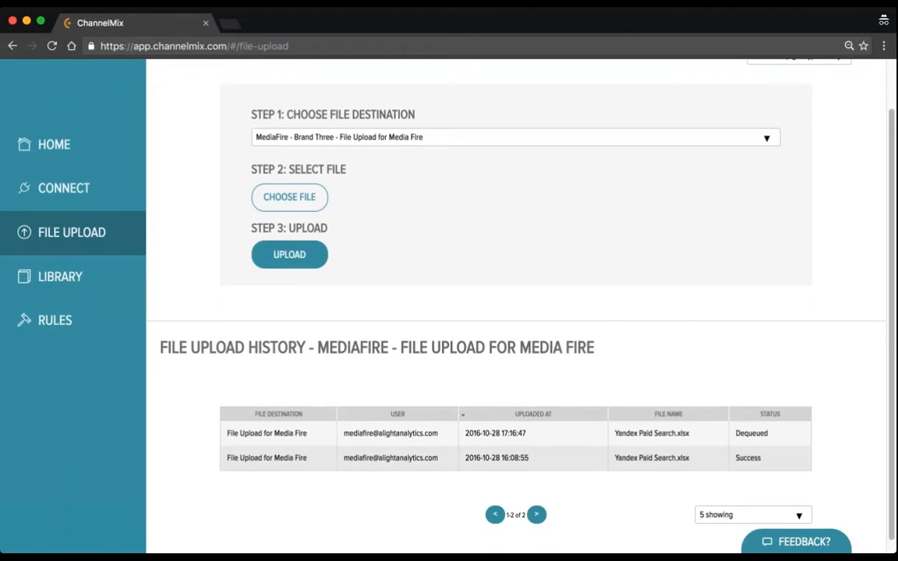
pyautogui.moveTo(766, 433); pyautogui.dragTo(737, 433)
pyautogui.click(737, 433)
pyautogui.click(52, 45)
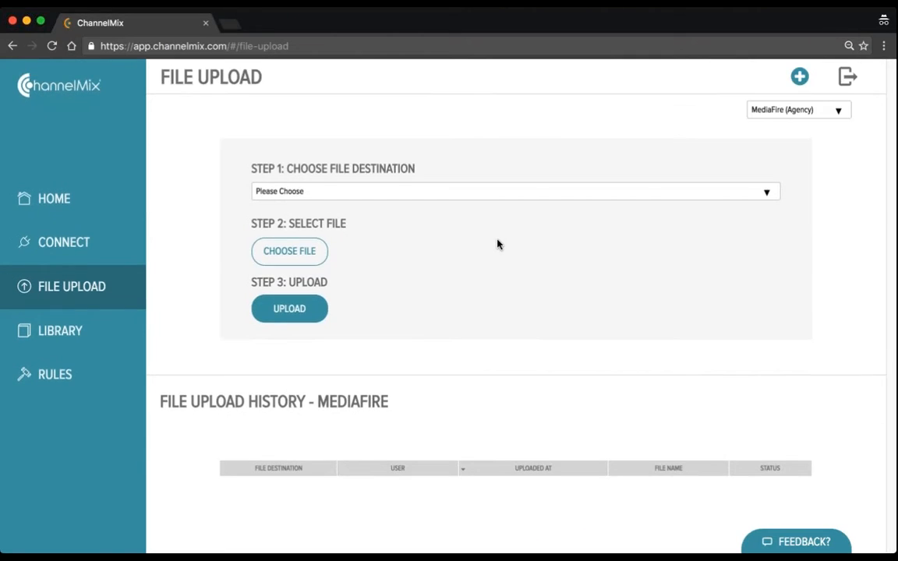
pyautogui.scroll(-2, 498, 244)
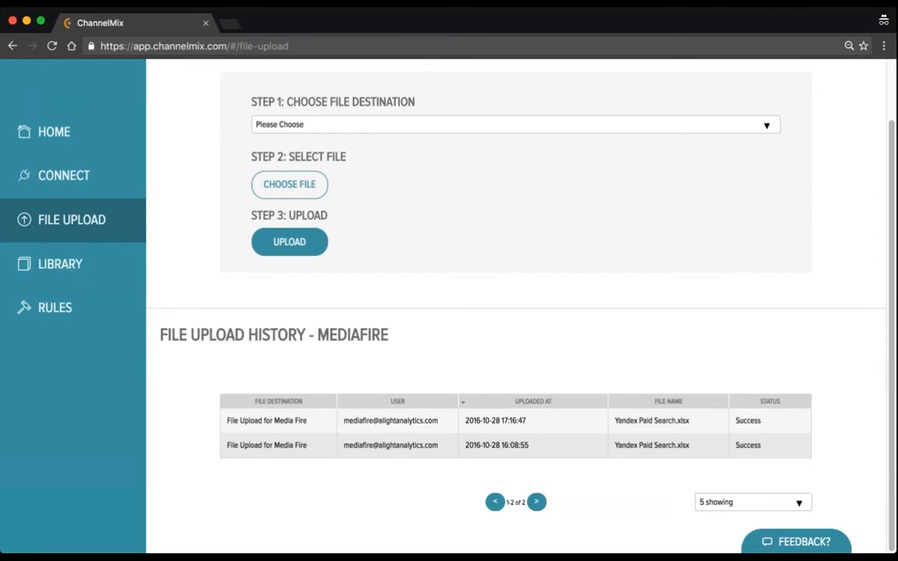
pyautogui.scroll(2, 498, 245)
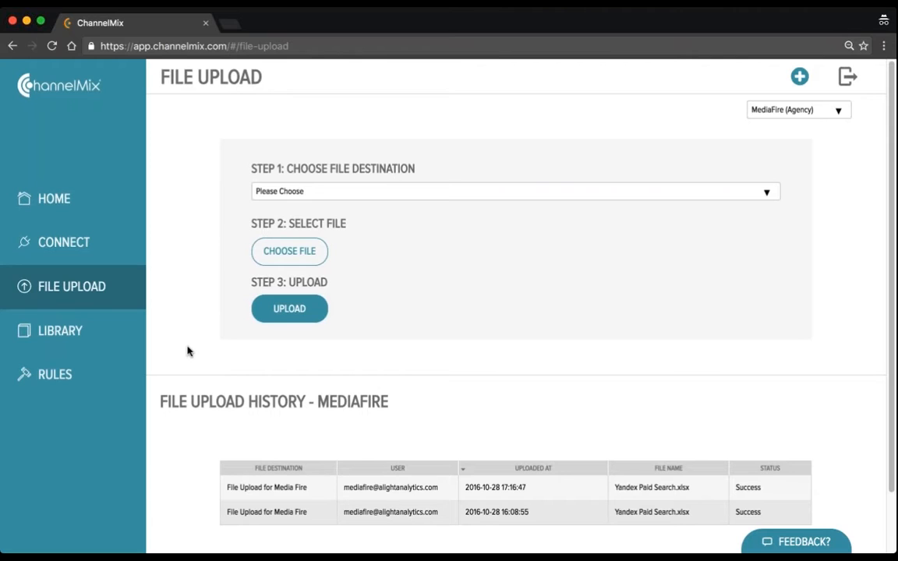
# Open the Library and review which datasets each MediaFire client has across the whole matrix
pyautogui.click(78, 333)
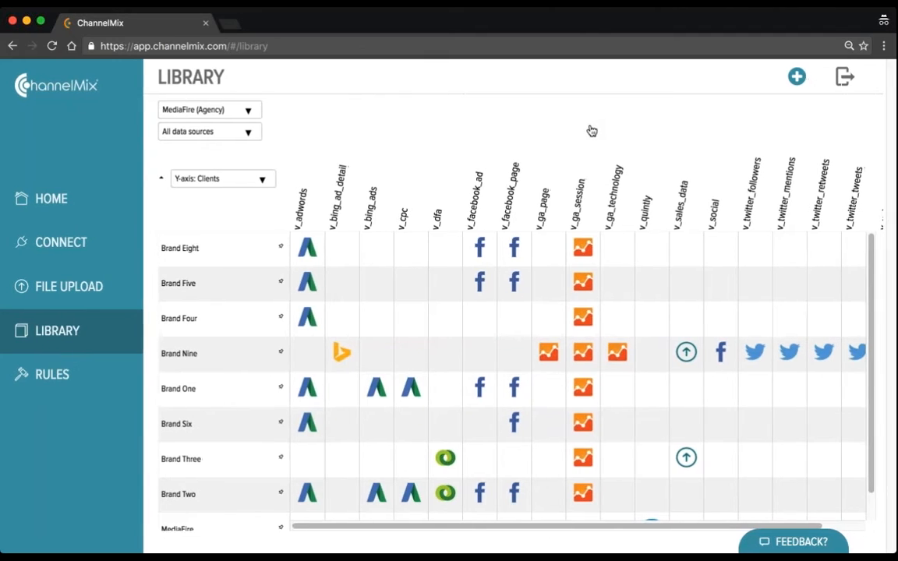
pyautogui.hscroll(3, 593, 293)
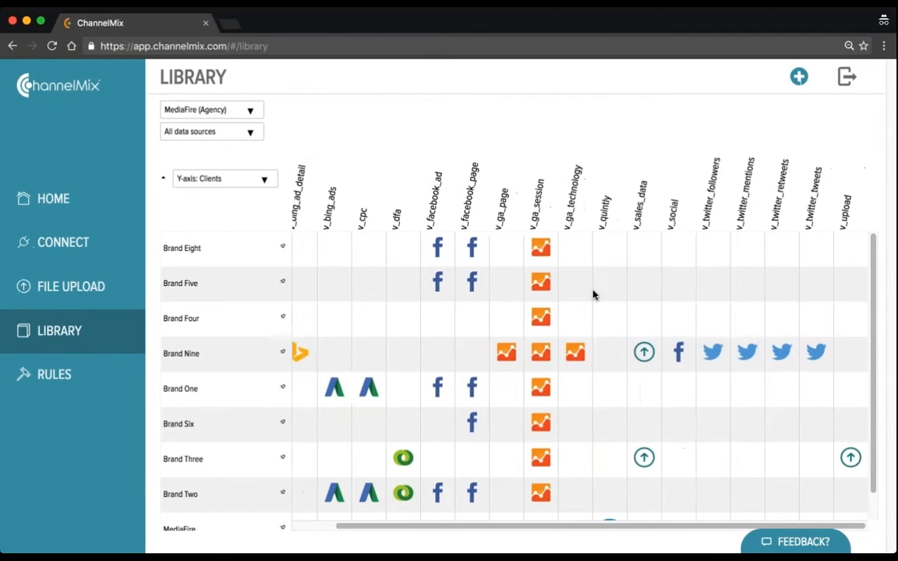
pyautogui.hscroll(-3, 592, 294)
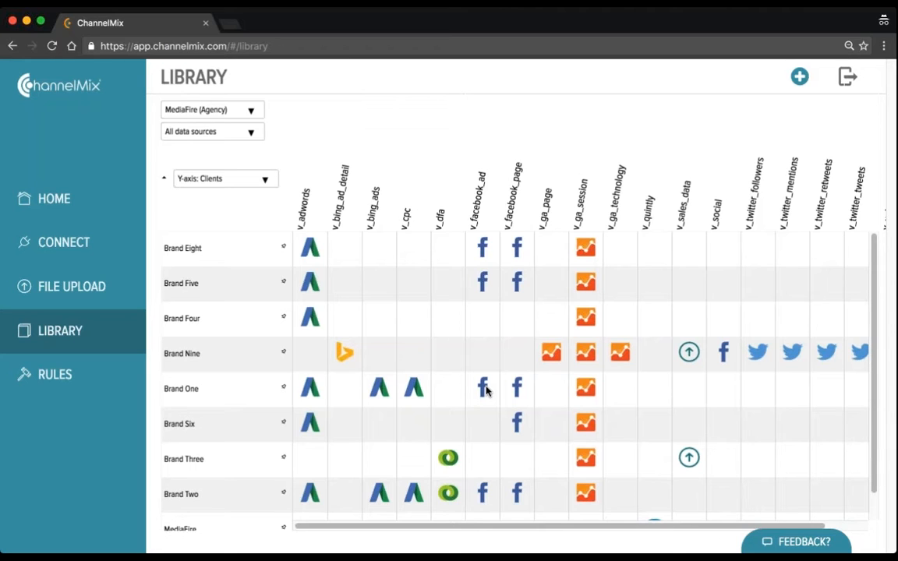
pyautogui.scroll(-1, 485, 390)
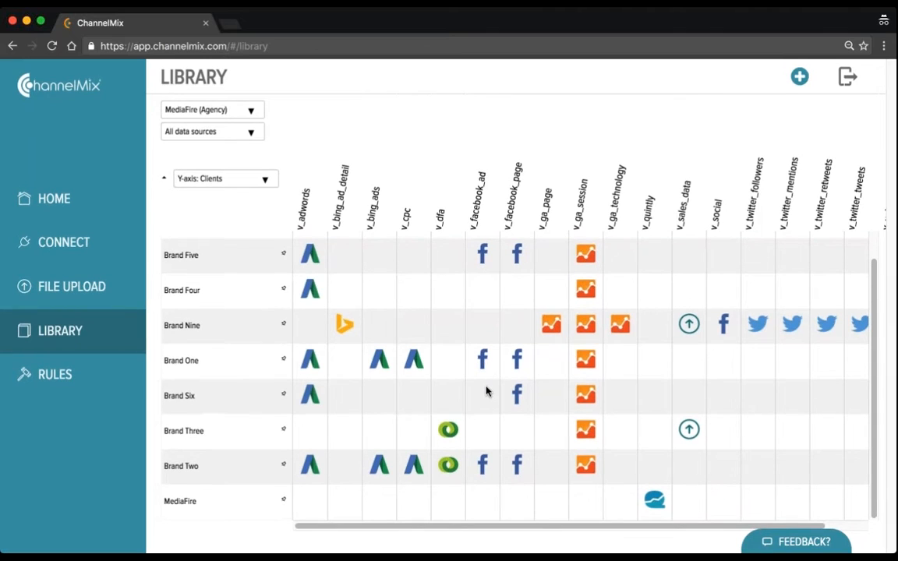
pyautogui.scroll(1, 486, 391)
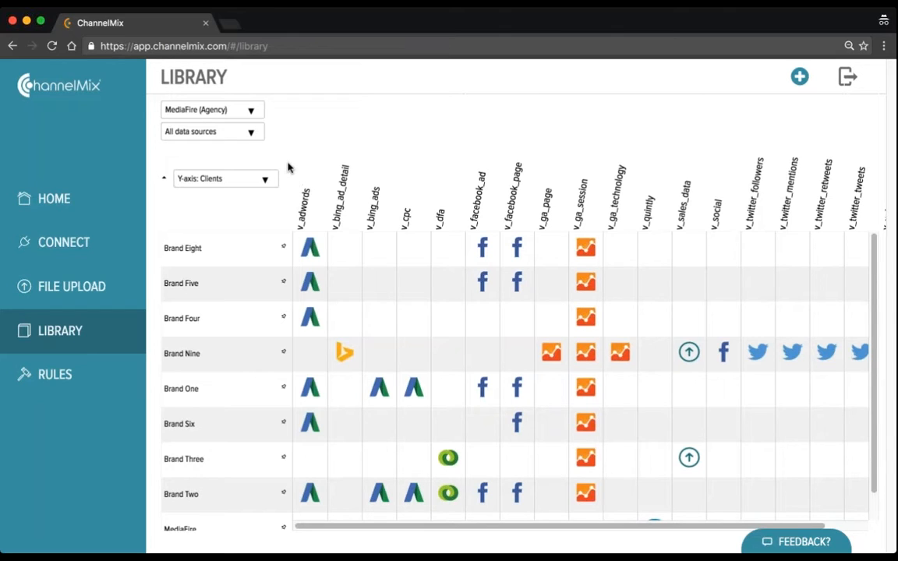
# Preview the library filtered to Brand Nine, and to the Twitter data source under MediaFire (Agency), resetting each filter after viewing
pyautogui.click(253, 112)
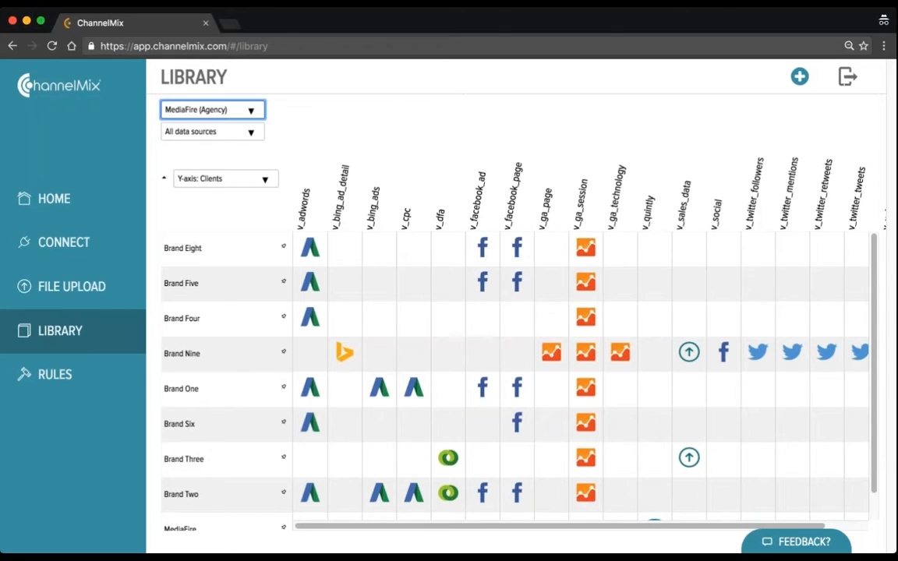
pyautogui.click(230, 161)
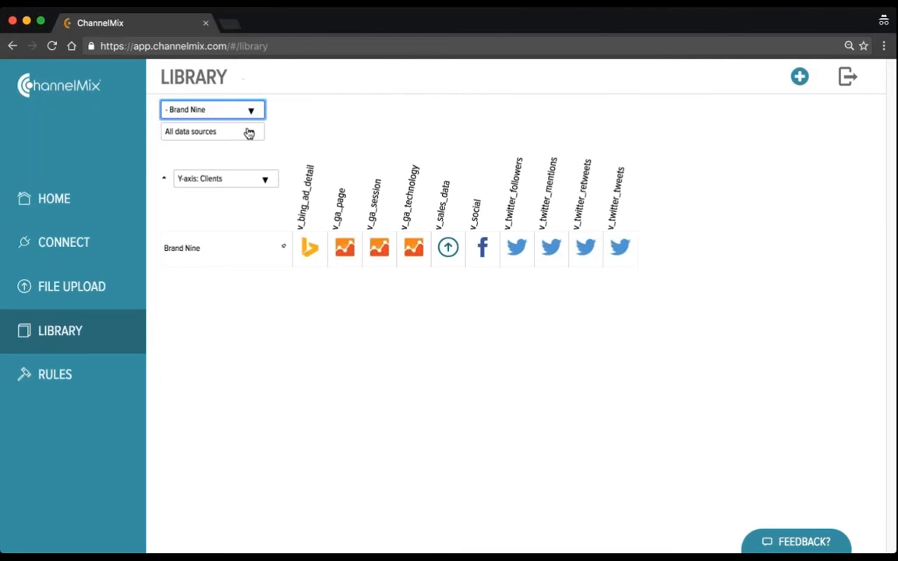
pyautogui.click(248, 134)
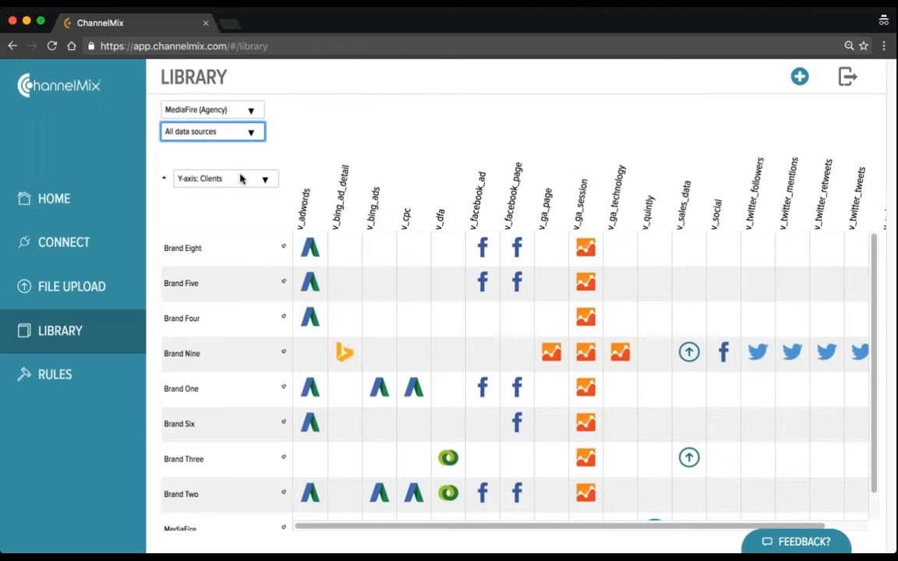
pyautogui.click(231, 229)
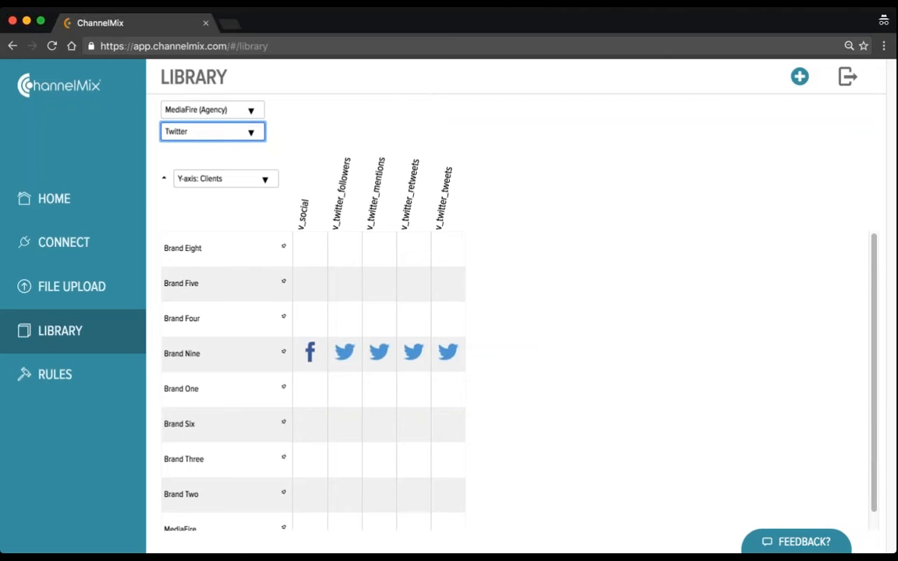
pyautogui.click(265, 38)
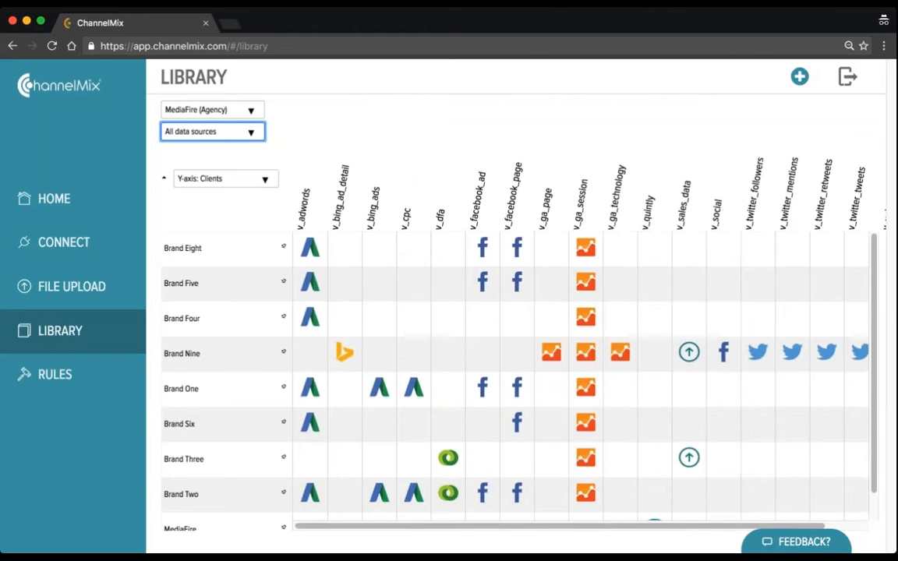
# Preview the library matrix with Profiles on the Y-axis, and return the Y-axis to Clients
pyautogui.click(263, 180)
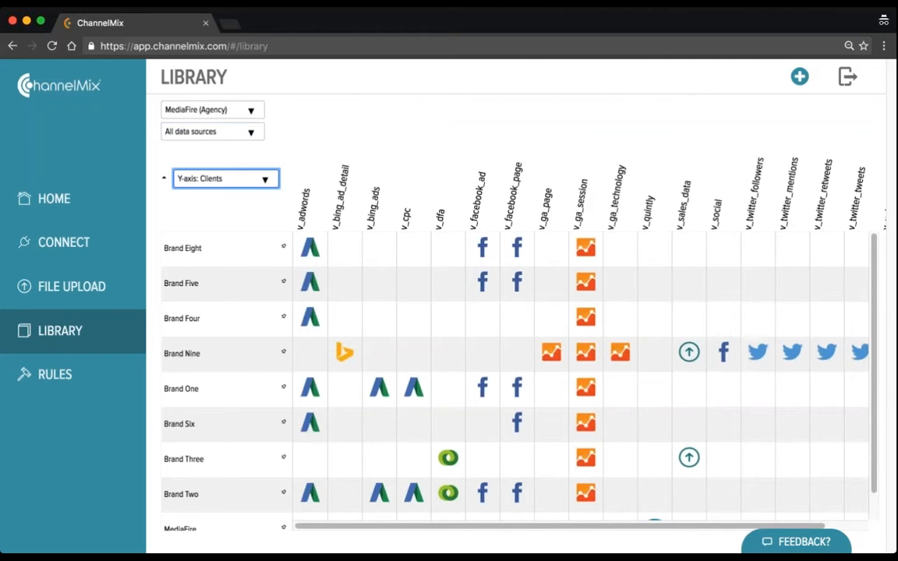
pyautogui.click(261, 198)
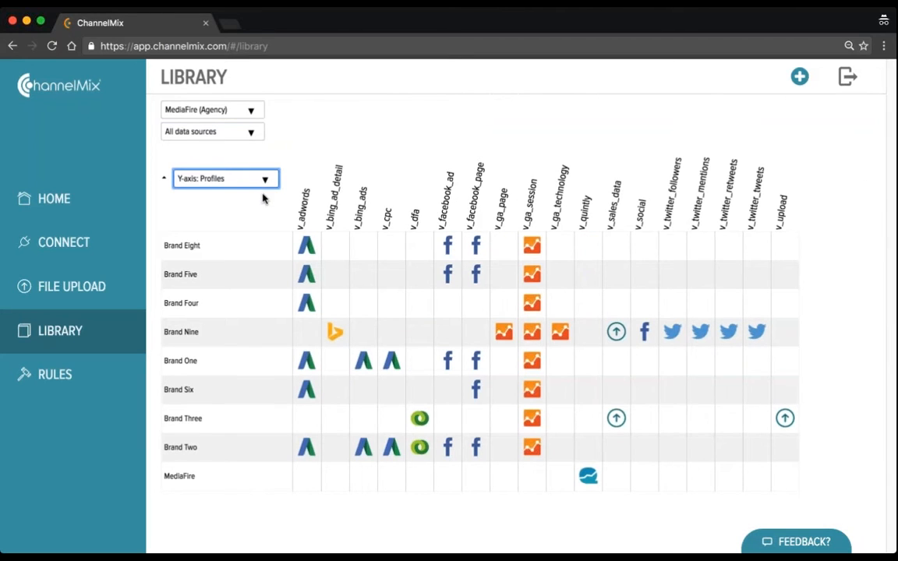
pyautogui.click(261, 221)
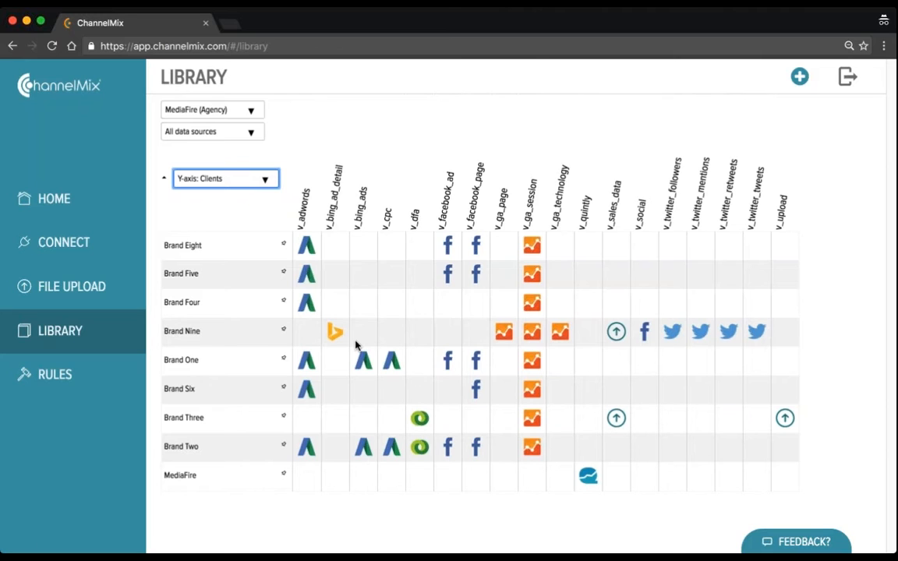
# Pin Brand Eight, Brand Five and Brand Four in the library and show only the pinned clients
pyautogui.click(284, 247)
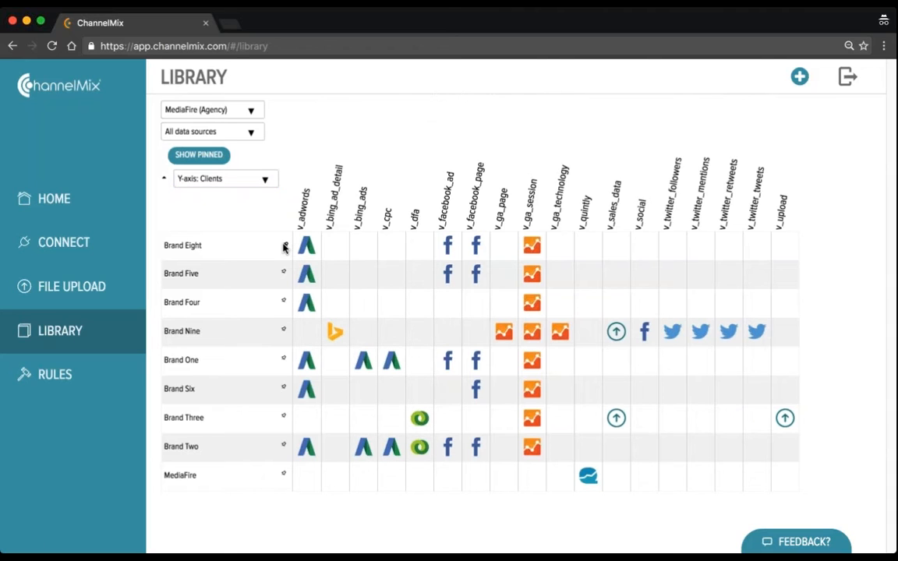
pyautogui.click(284, 272)
pyautogui.click(284, 301)
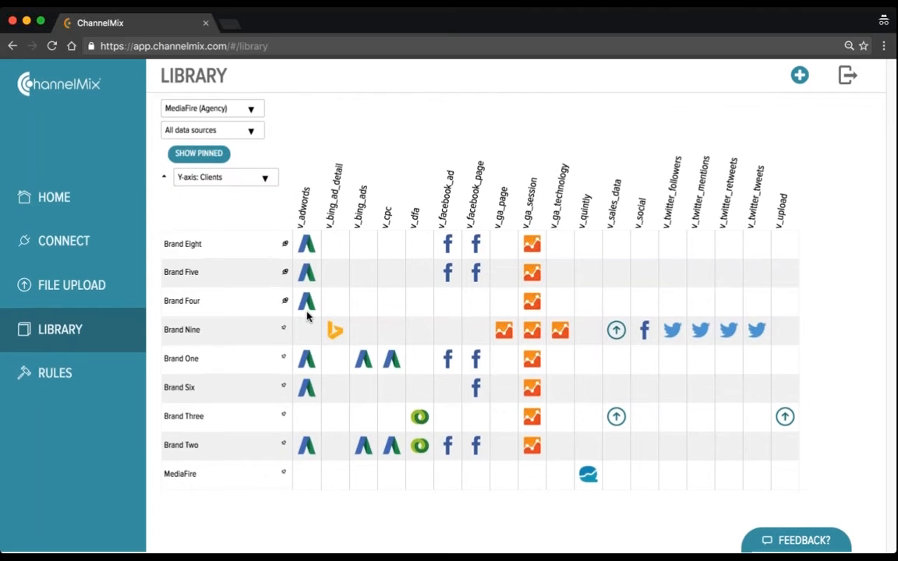
pyautogui.click(205, 155)
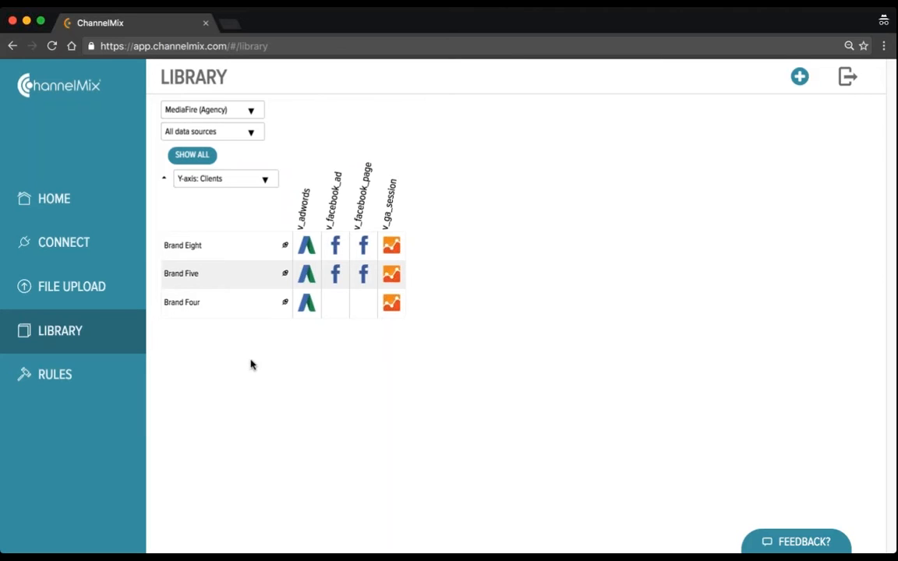
# Go to the Rules section and open the GA Campaigns rule for Brand Six
pyautogui.click(80, 375)
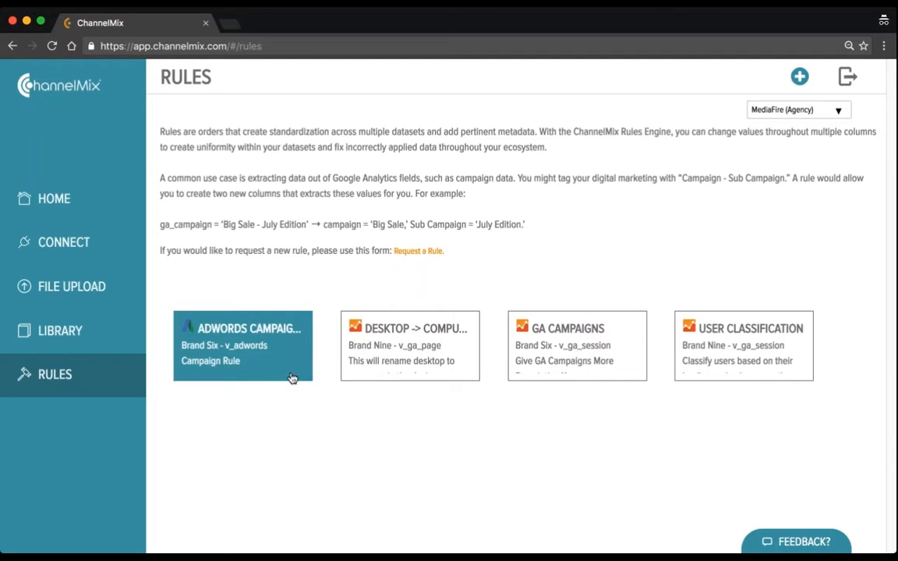
pyautogui.click(584, 370)
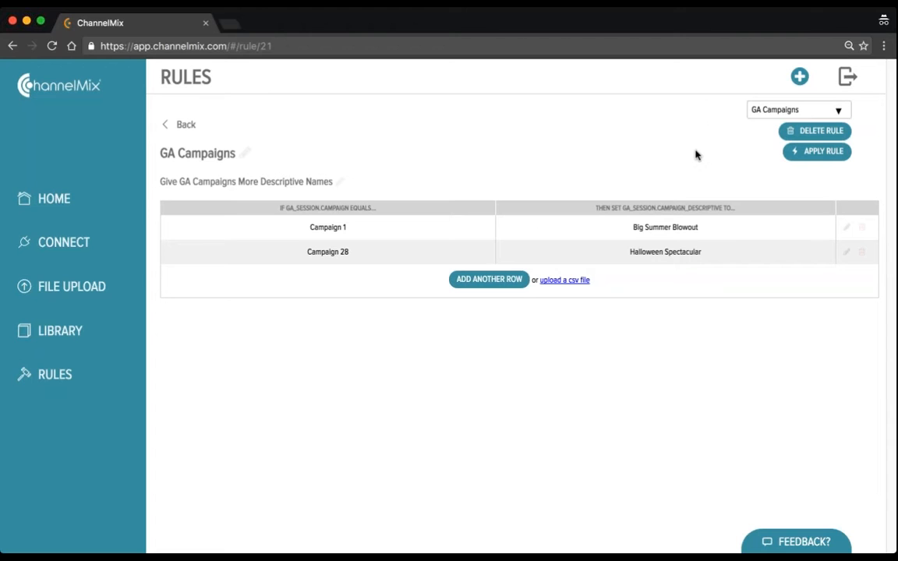
# Switch to Tableau, examine the Campaign Descriptive values in the Brand Six Campaign Traffic sheet, and return to ChannelMix
pyautogui.press('super+Tab')
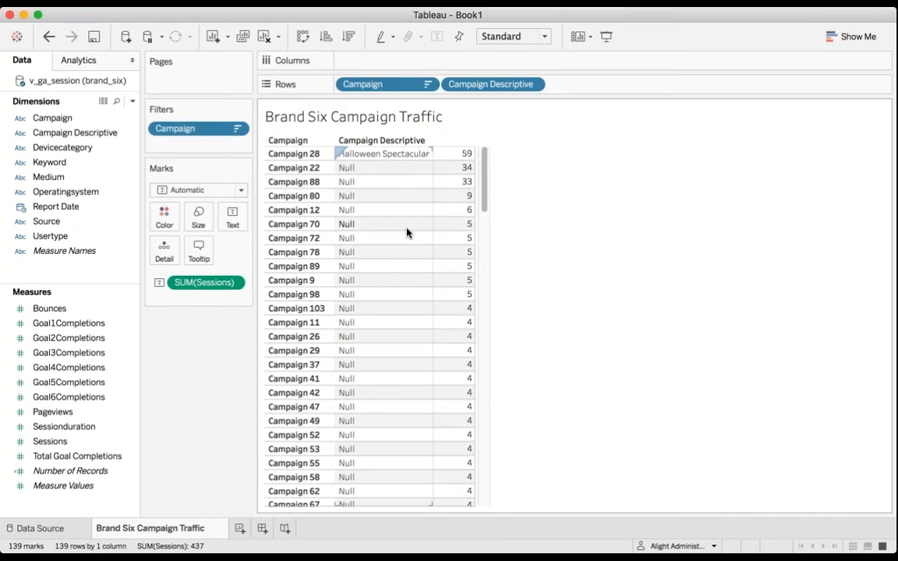
pyautogui.scroll(-3, 406, 232)
pyautogui.scroll(-1, 405, 233)
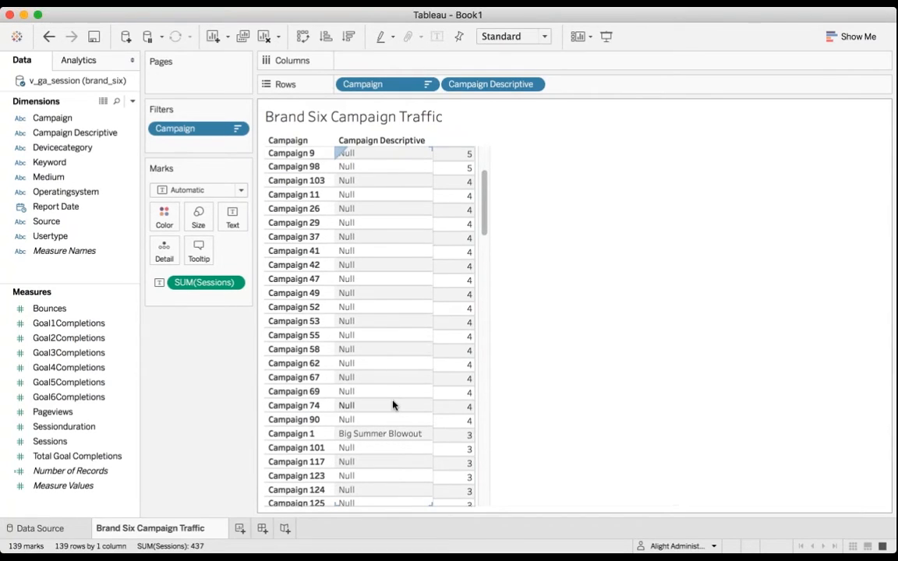
pyautogui.scroll(3, 392, 404)
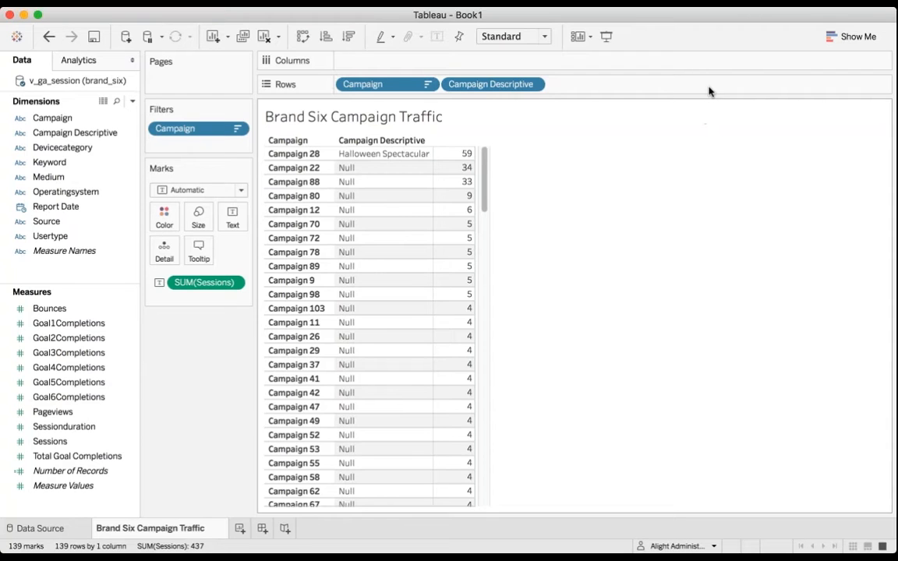
pyautogui.press('super+Tab')
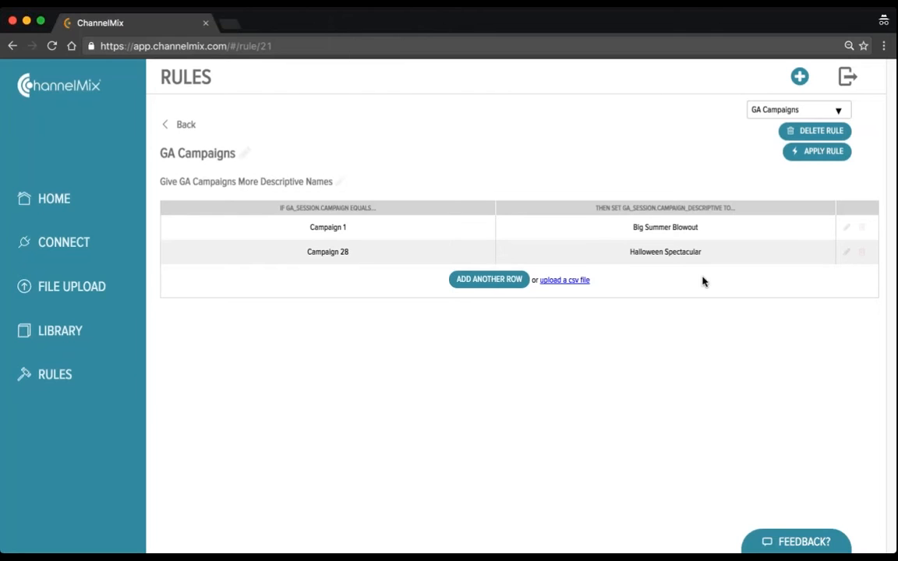
# Add a row to the GA Campaigns rule mapping Campaign 80 to "Gobble Gobble!", and apply the rule while staying on its page
pyautogui.click(502, 280)
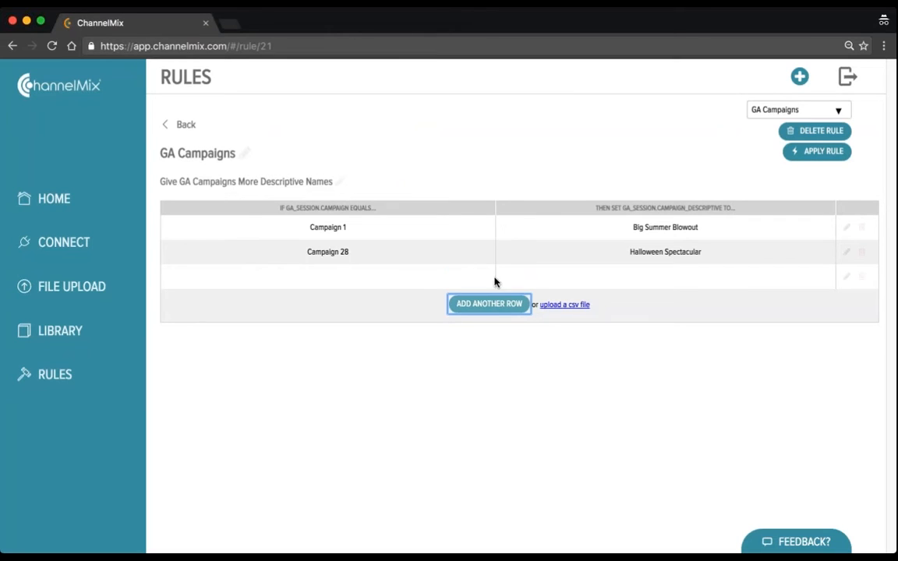
pyautogui.click(846, 277)
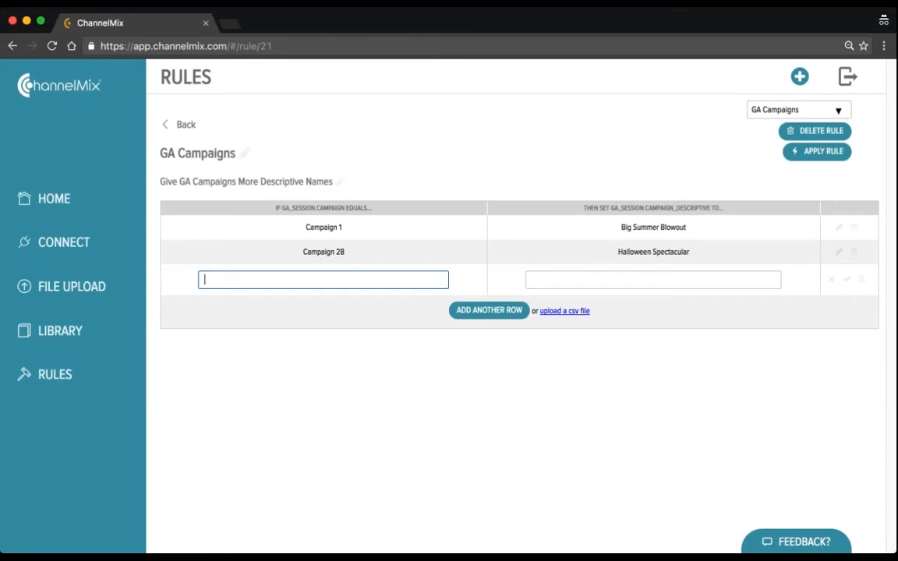
pyautogui.write('Campaign 80')
pyautogui.press('Tab')
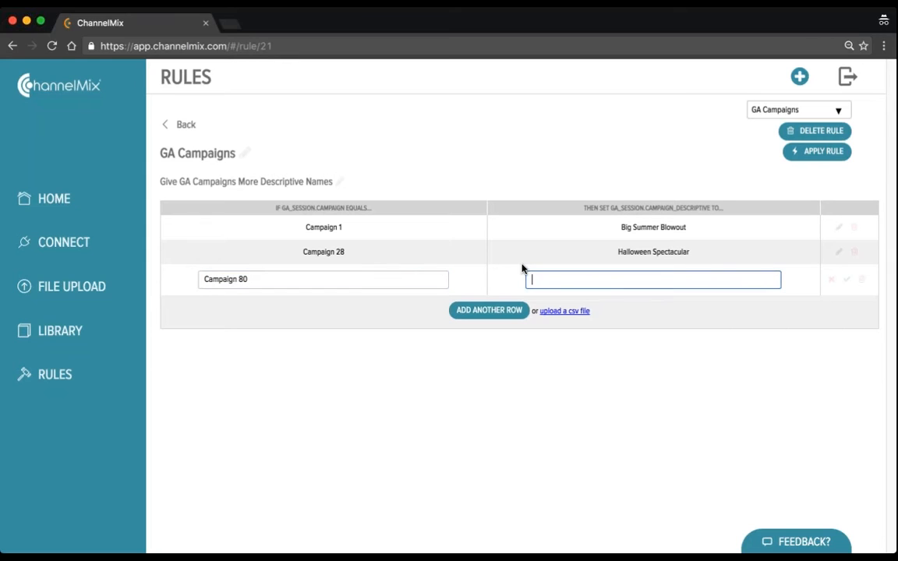
pyautogui.write('Gobble Gobble!')
pyautogui.click(846, 279)
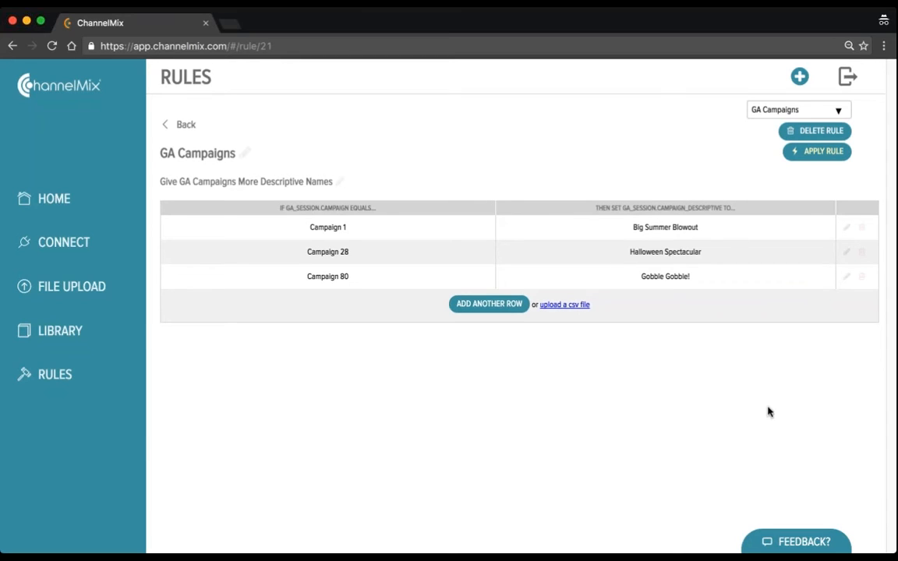
pyautogui.click(820, 155)
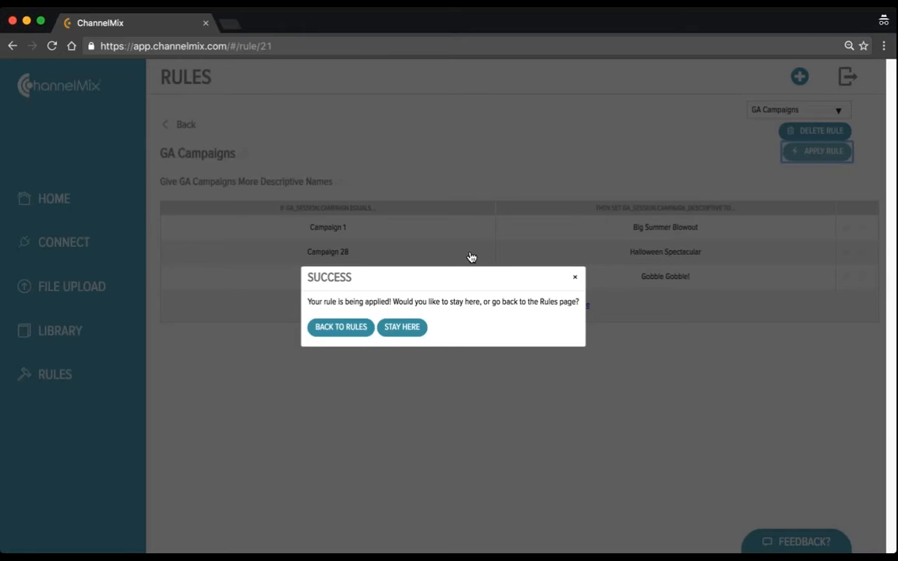
pyautogui.click(399, 333)
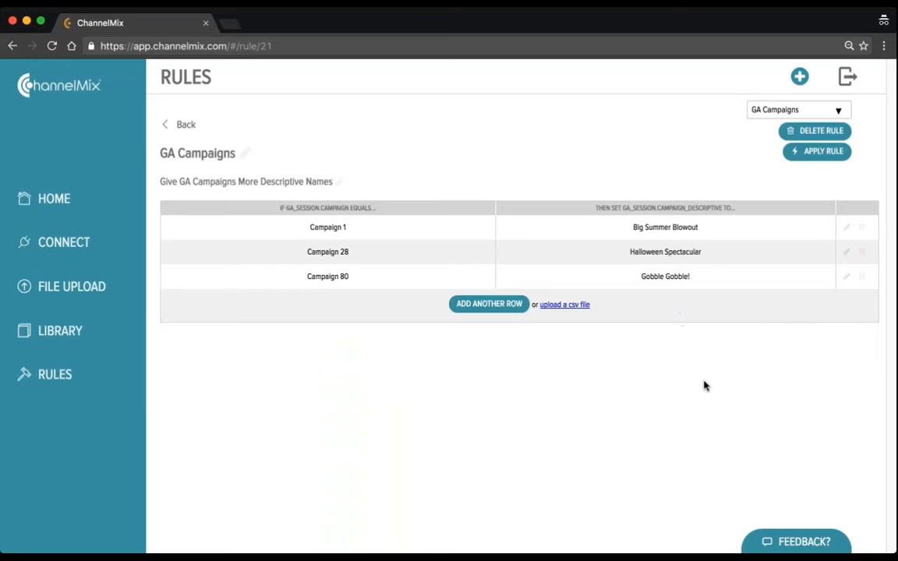
# View the CSV upload instructions for the GA Campaigns rule, and close them without uploading a file
pyautogui.click(564, 306)
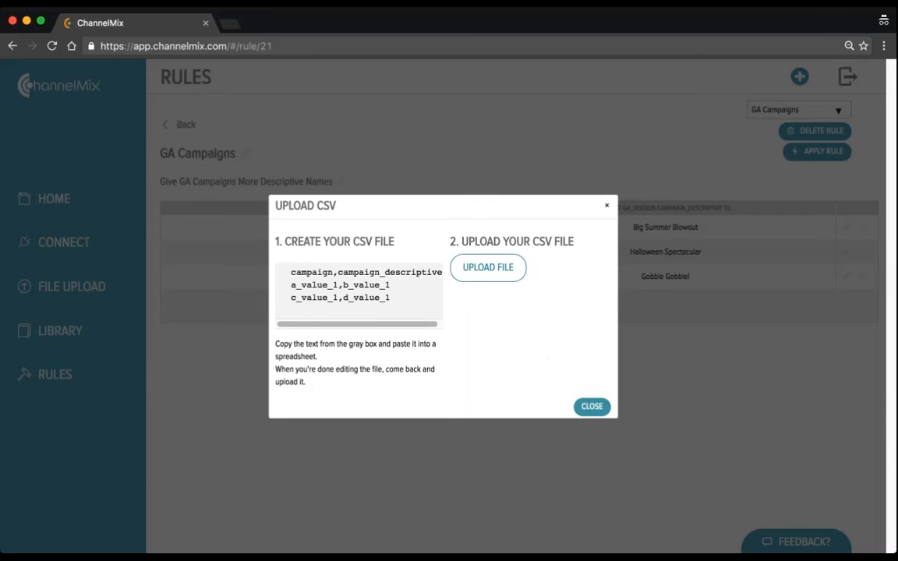
pyautogui.click(592, 407)
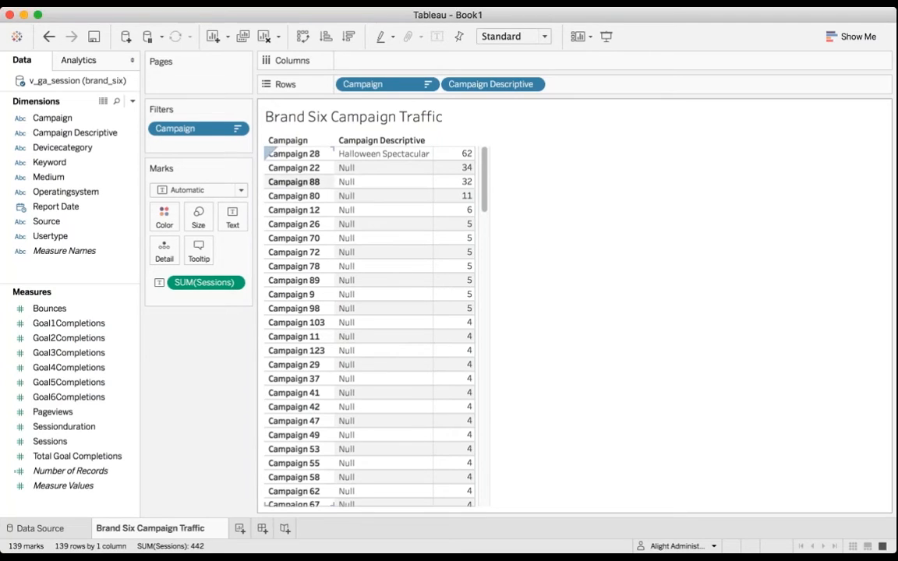
# Check the descriptive name for Campaign 80 in the Brand Six Campaign Traffic sheet, and switch back to ChannelMix
pyautogui.click(53, 118)
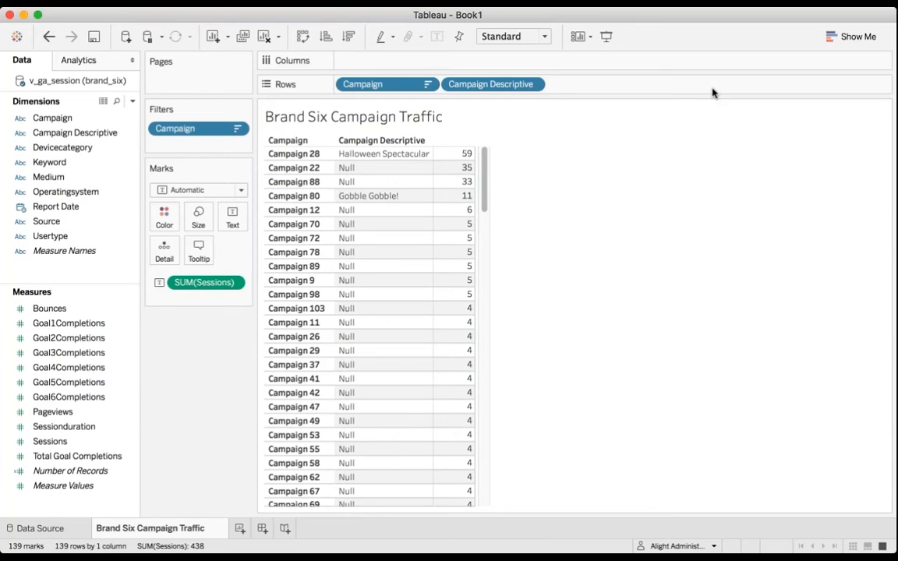
pyautogui.press('super+Tab')
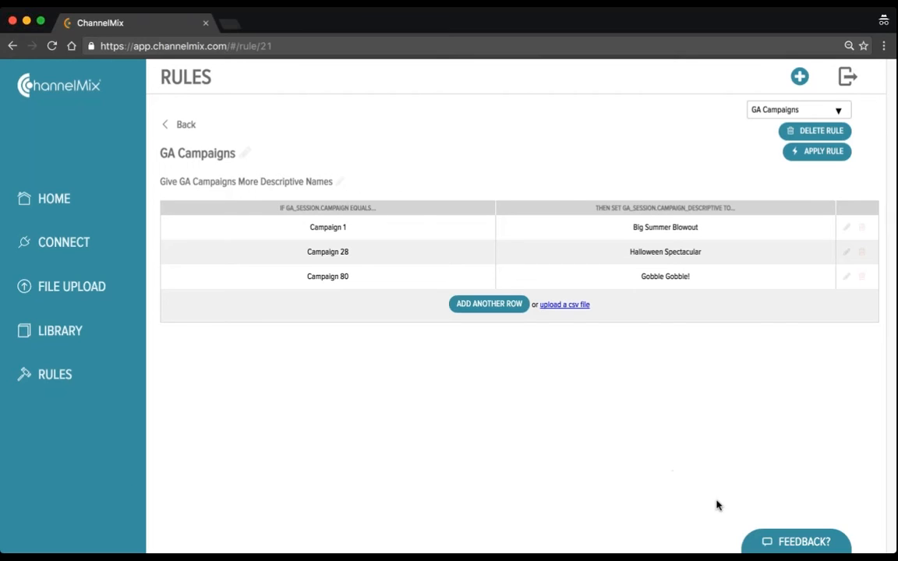
# View the feedback form, and collapse it without sending a message
pyautogui.click(792, 543)
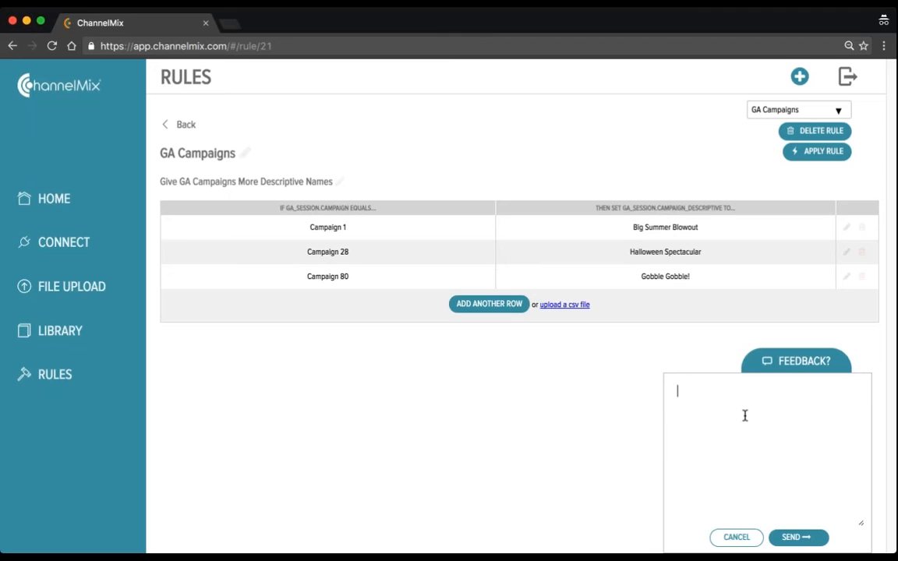
pyautogui.click(796, 361)
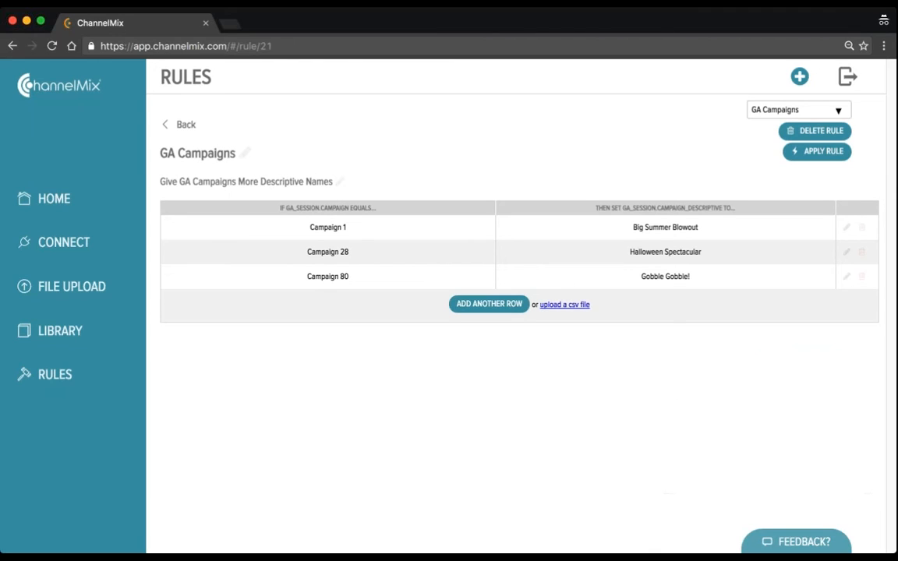